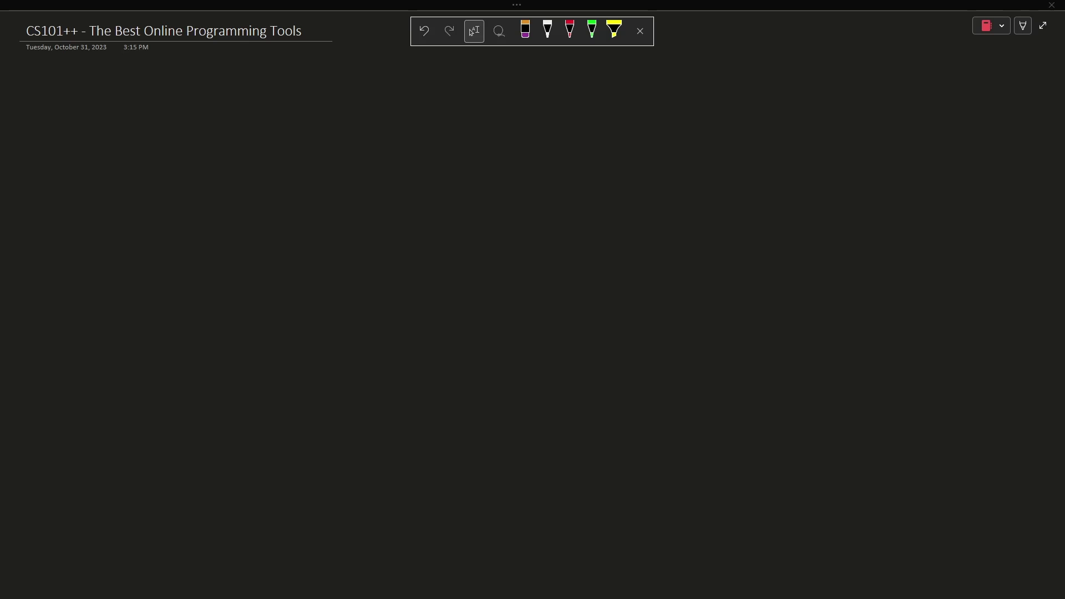
Handwrite 'compiler_explorer.com' on the OneNote page with the white pen.
click(546, 33)
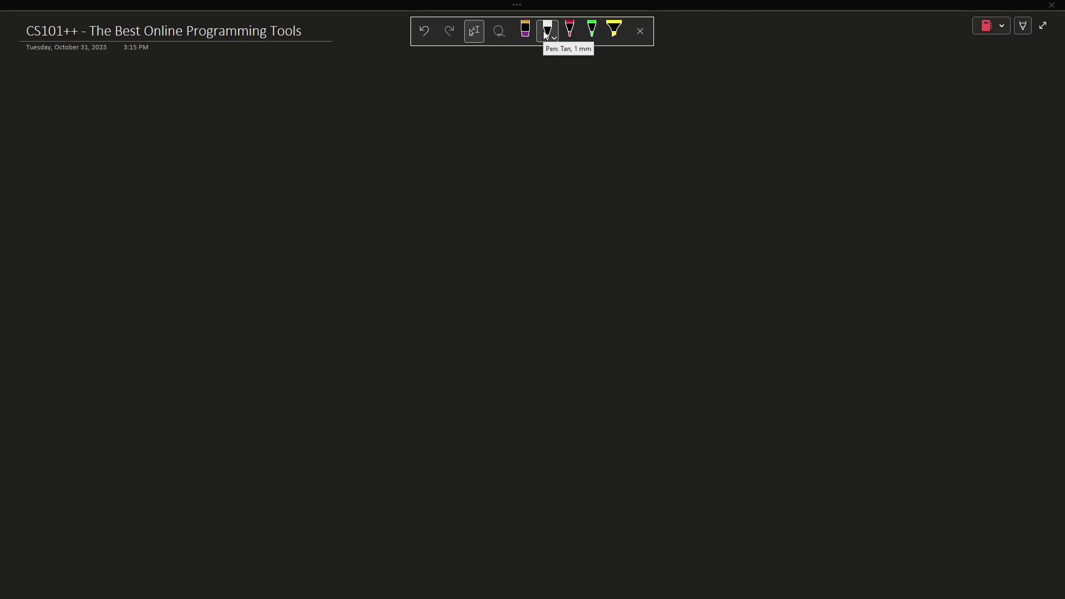
click(545, 34)
mouse_move(256, 185)
mouse_down()
mouse_move(293, 200)
mouse_move(383, 200)
mouse_up()
mouse_move(397, 162)
mouse_down()
mouse_move(473, 215)
mouse_move(578, 209)
mouse_up()
drag(588, 169, 818, 210)
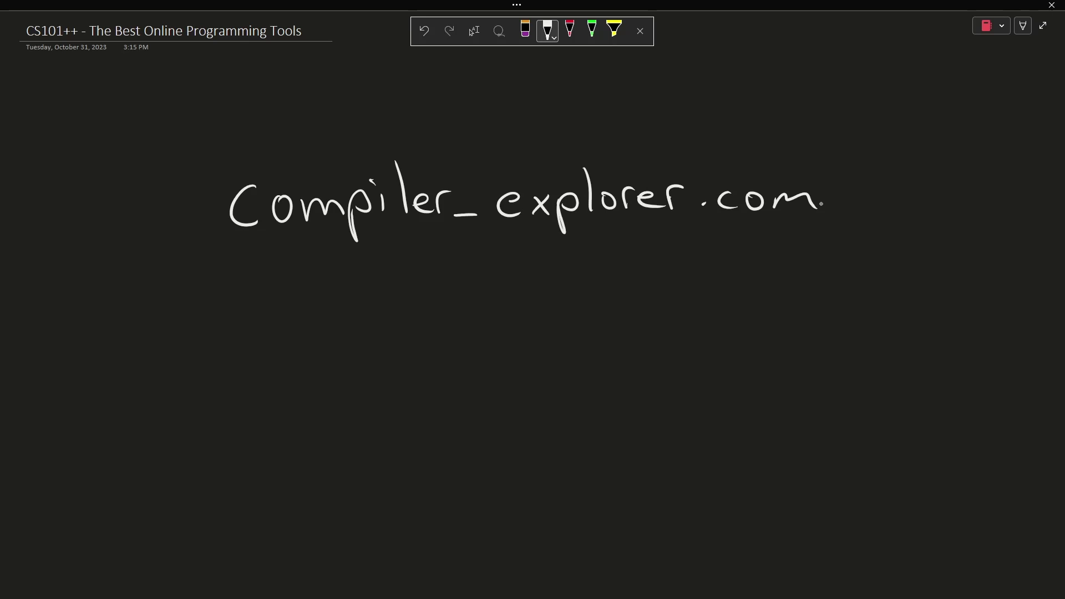
Handwrite 'C++ originally' below the site address.
drag(385, 277, 391, 303)
mouse_move(405, 279)
mouse_down()
mouse_move(405, 299)
mouse_move(423, 297)
mouse_up()
drag(417, 290, 520, 286)
mouse_move(549, 291)
mouse_down()
mouse_move(535, 321)
mouse_move(637, 299)
mouse_up()
drag(641, 291, 644, 330)
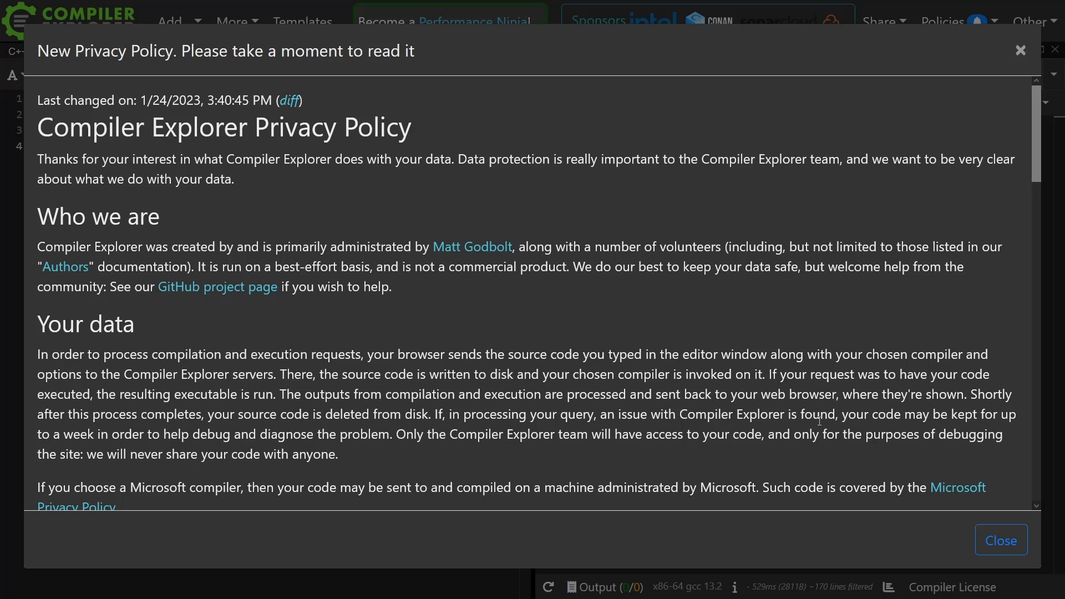
Close the New Privacy Policy notice to reveal the C++ square function and its assembly.
click(1001, 541)
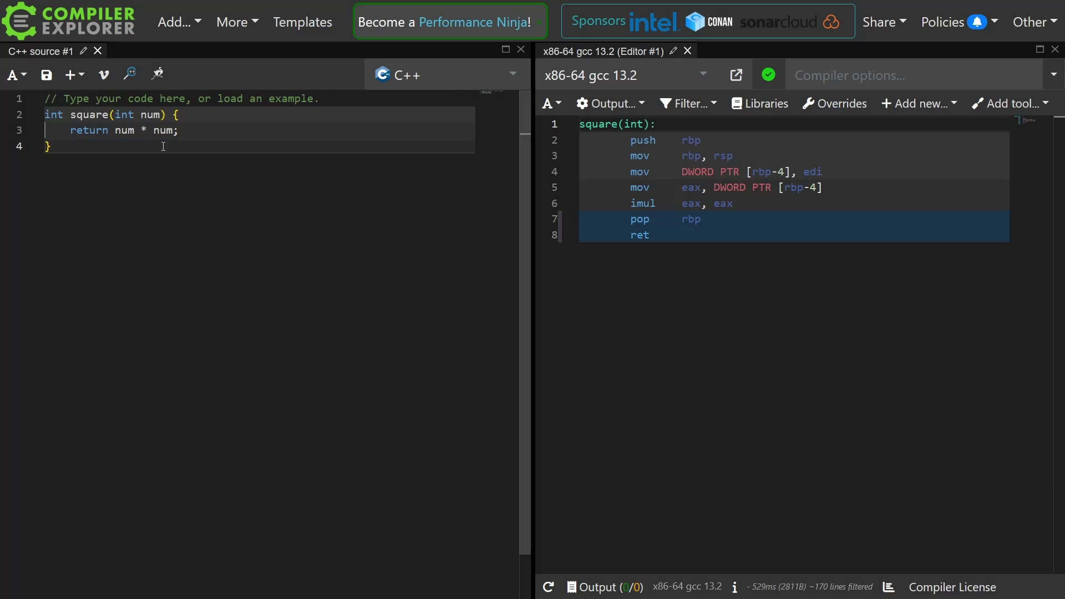
Open the source language dropdown and search it for 'python'.
click(516, 75)
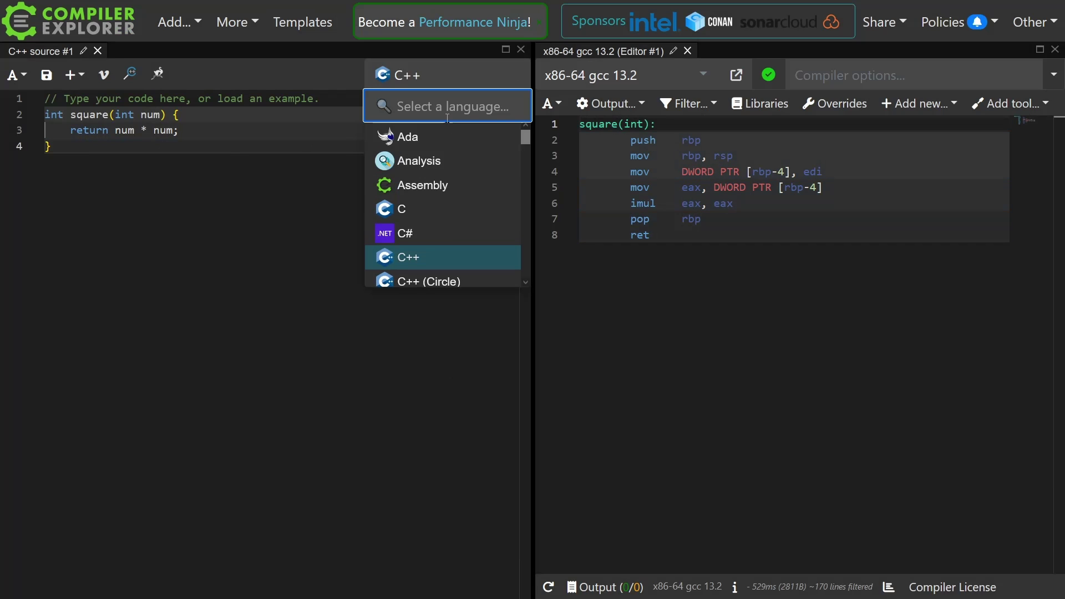
text(pytho)
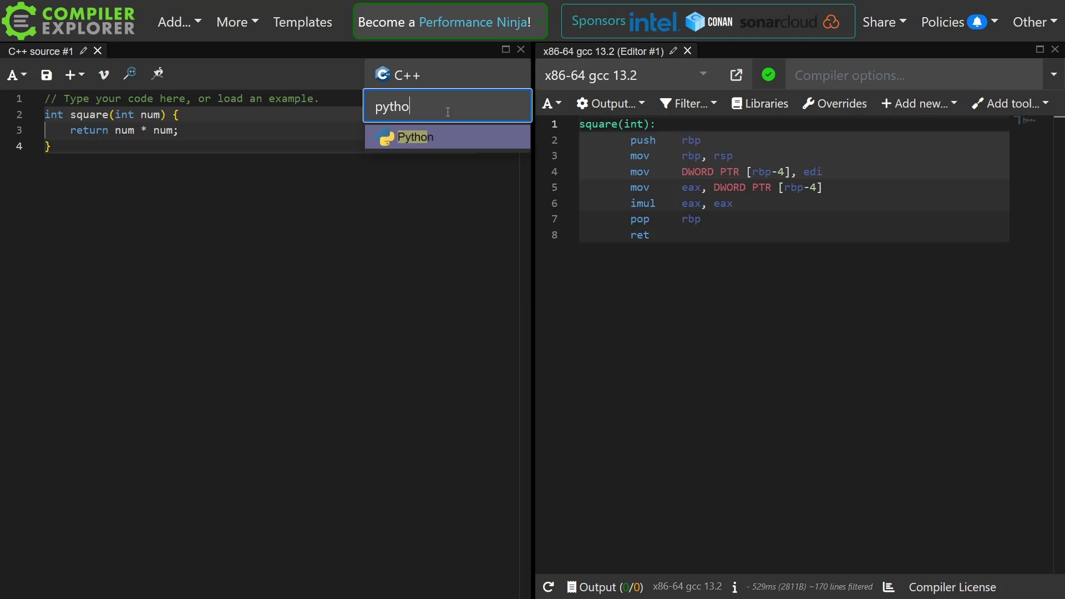
key(BackSpace)
key(BackSpace)
key(BackSpace)
key(BackSpace)
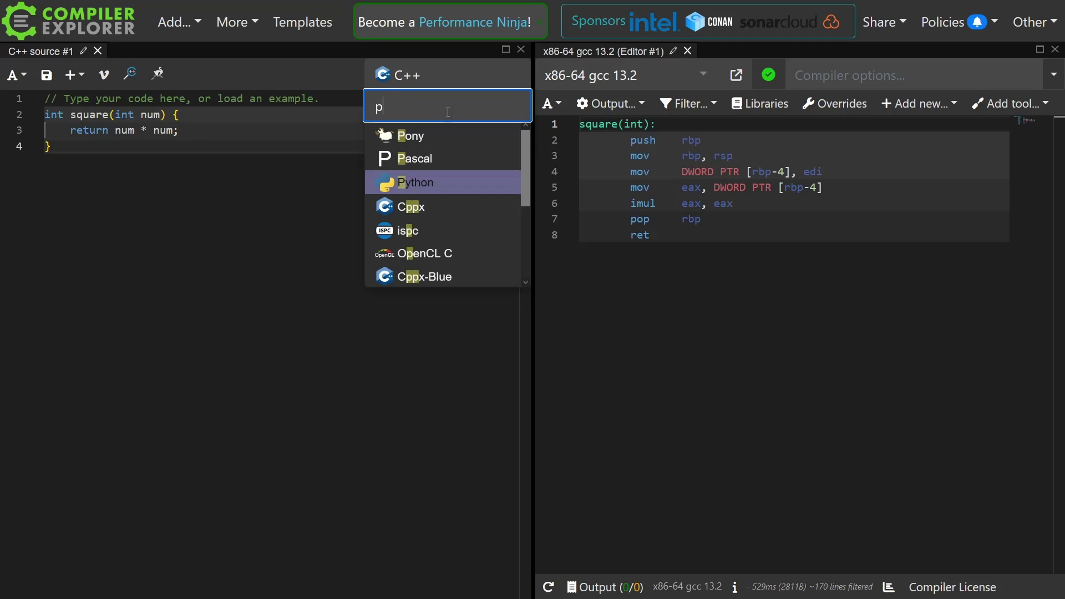
key(BackSpace)
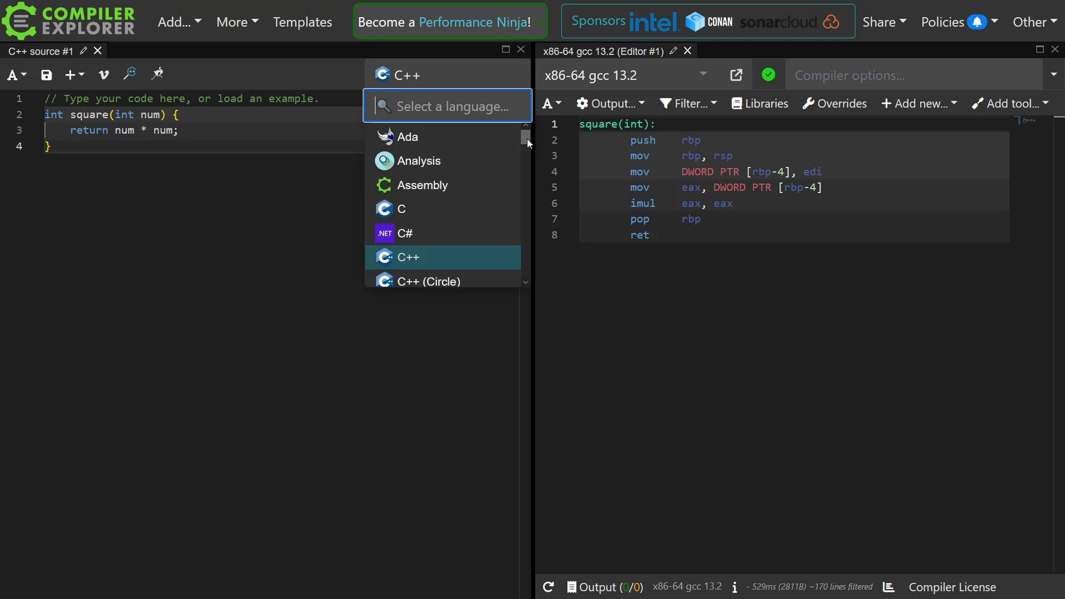
drag(527, 139, 529, 160)
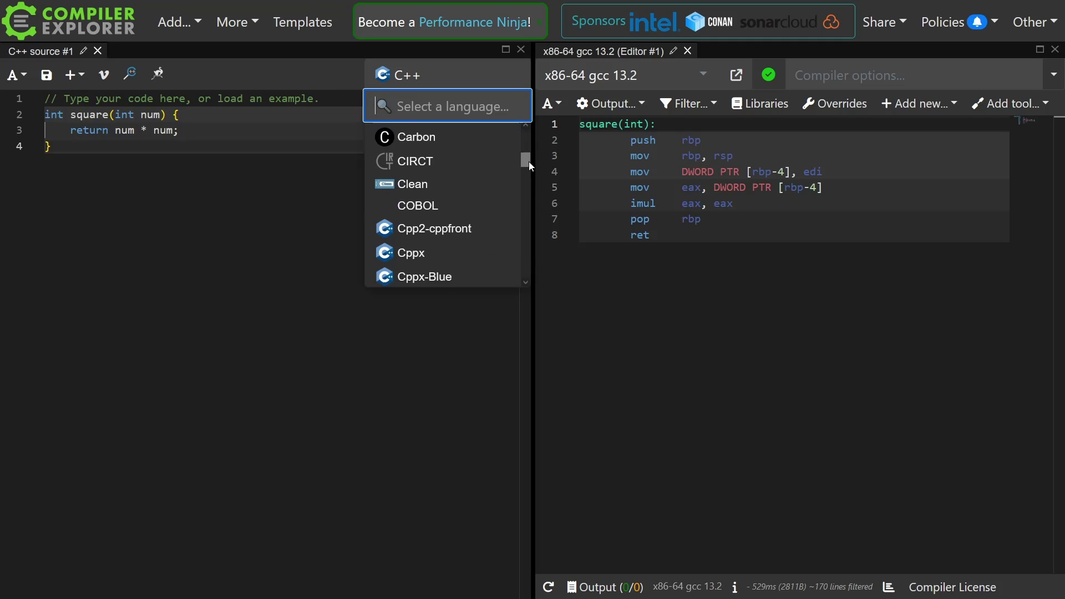
drag(528, 161, 533, 273)
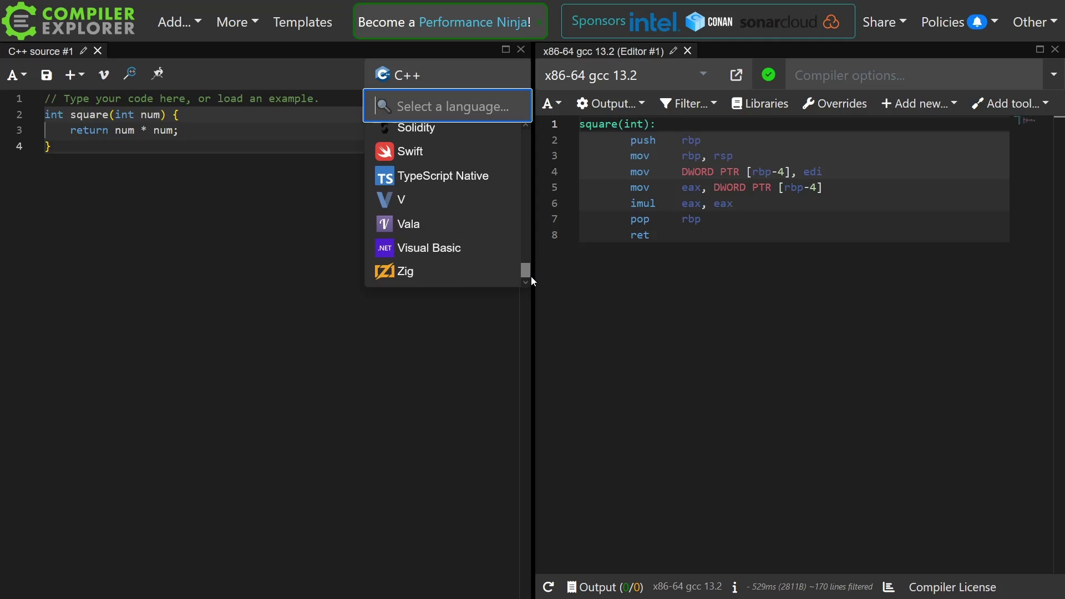
mouse_move(529, 272)
mouse_down()
mouse_move(528, 139)
mouse_move(528, 169)
mouse_up()
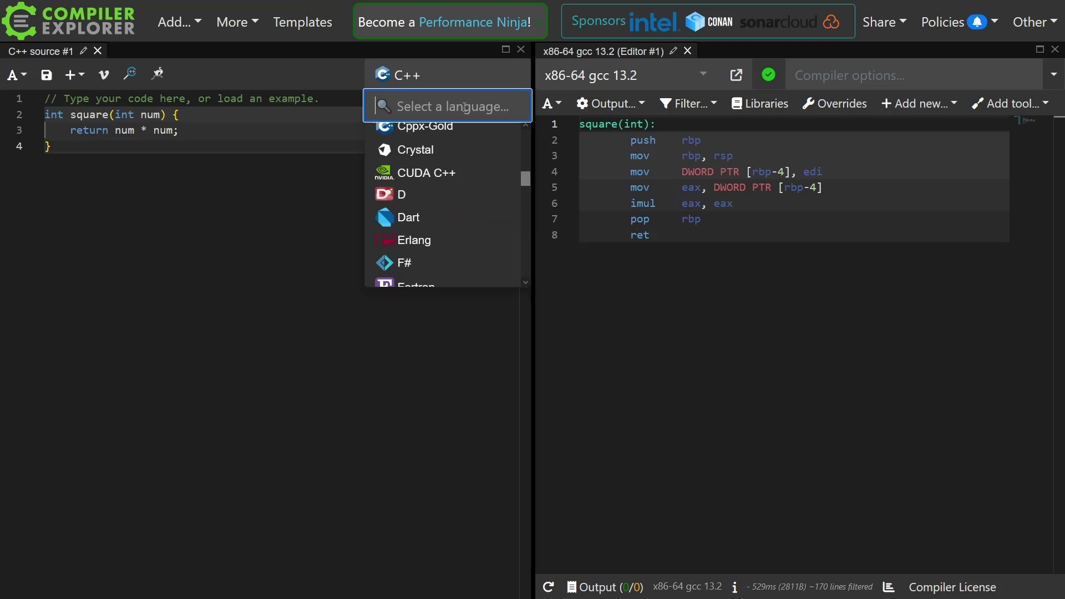
text(python)
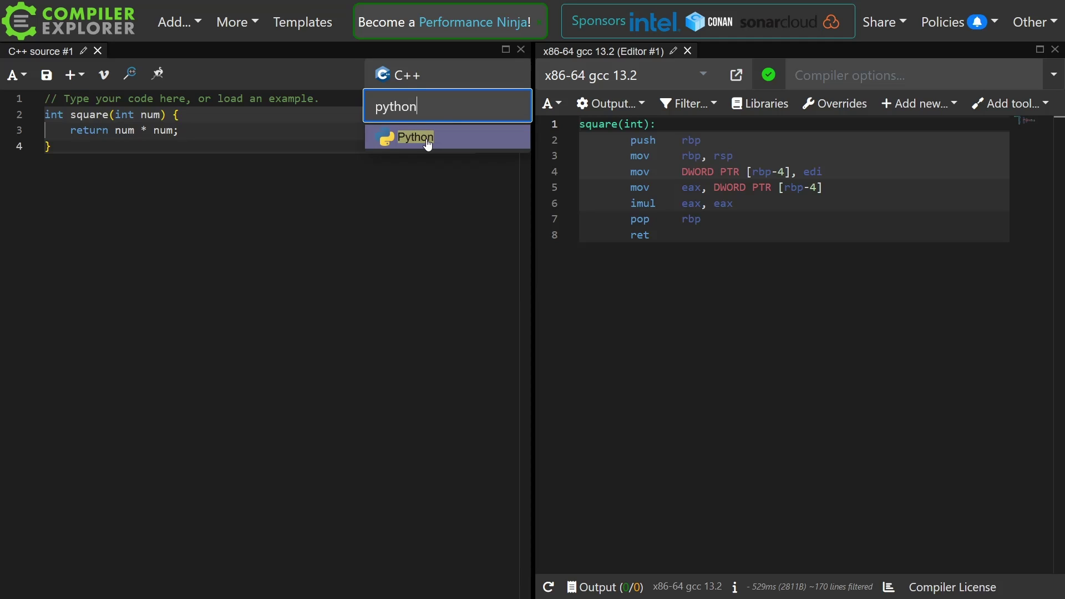
Switch the source language to Python and delete the empty trailing line 3.
click(414, 137)
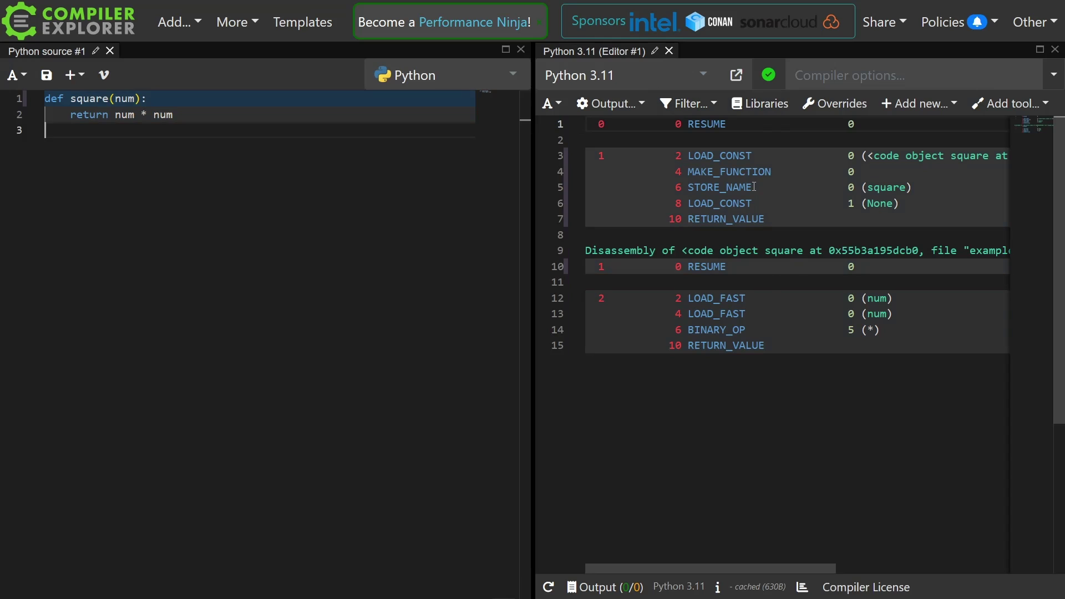
key(BackSpace)
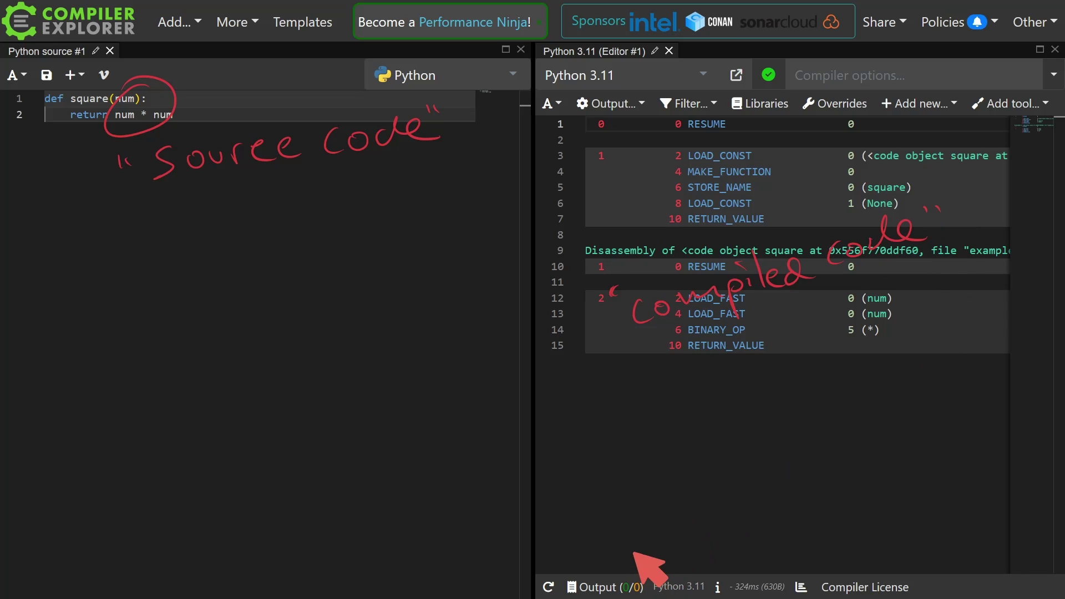
Open the compiler Output pane and dock it below the bytecode view.
click(613, 587)
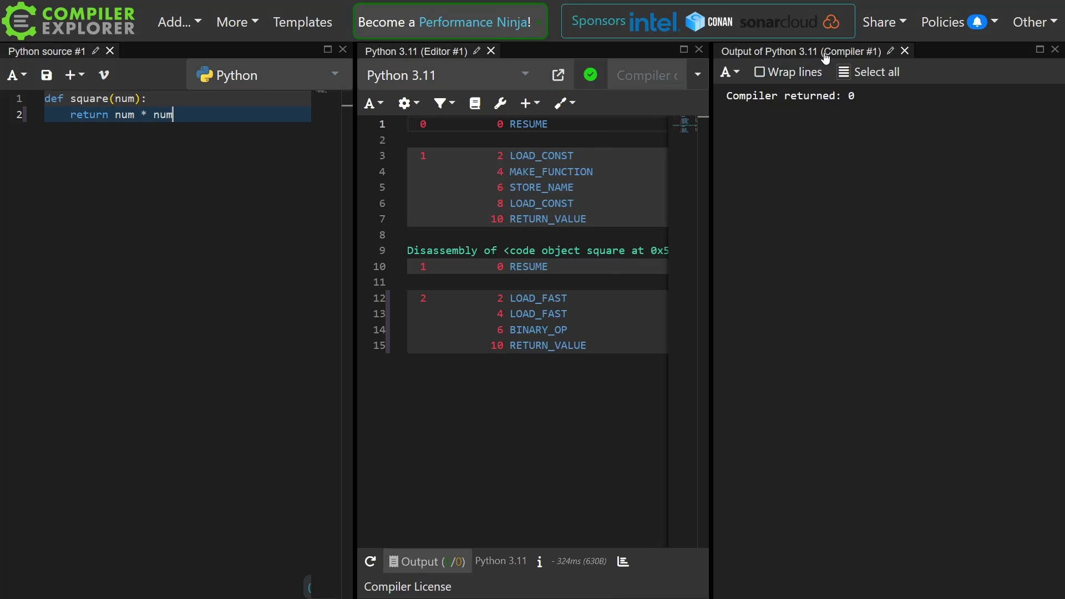
drag(826, 55, 727, 374)
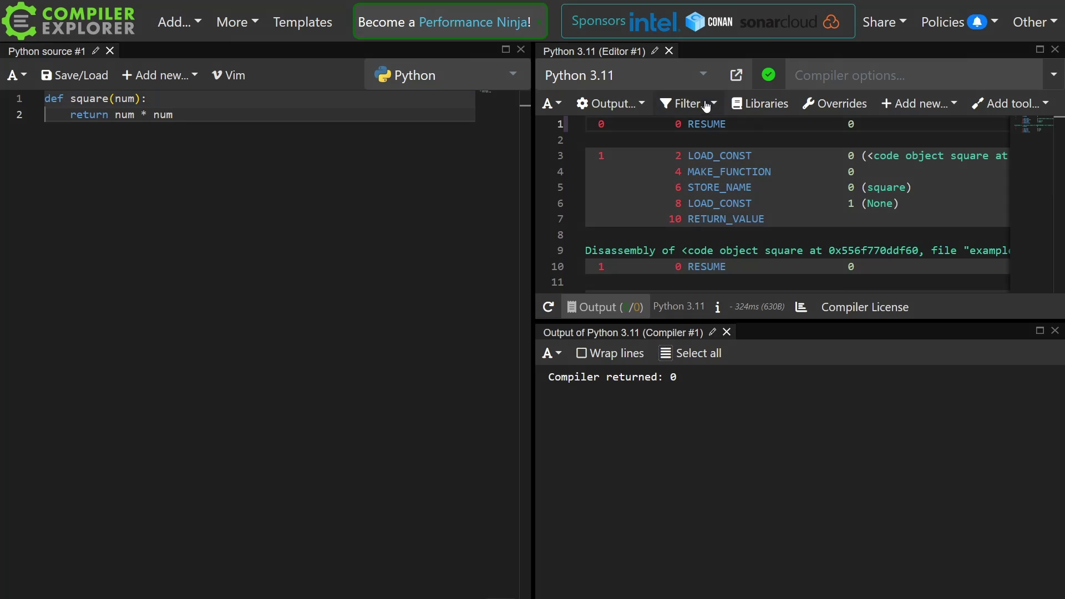
Replace the two-line square function with print("Hello World") and inspect the compiler output.
drag(173, 114, 11, 106)
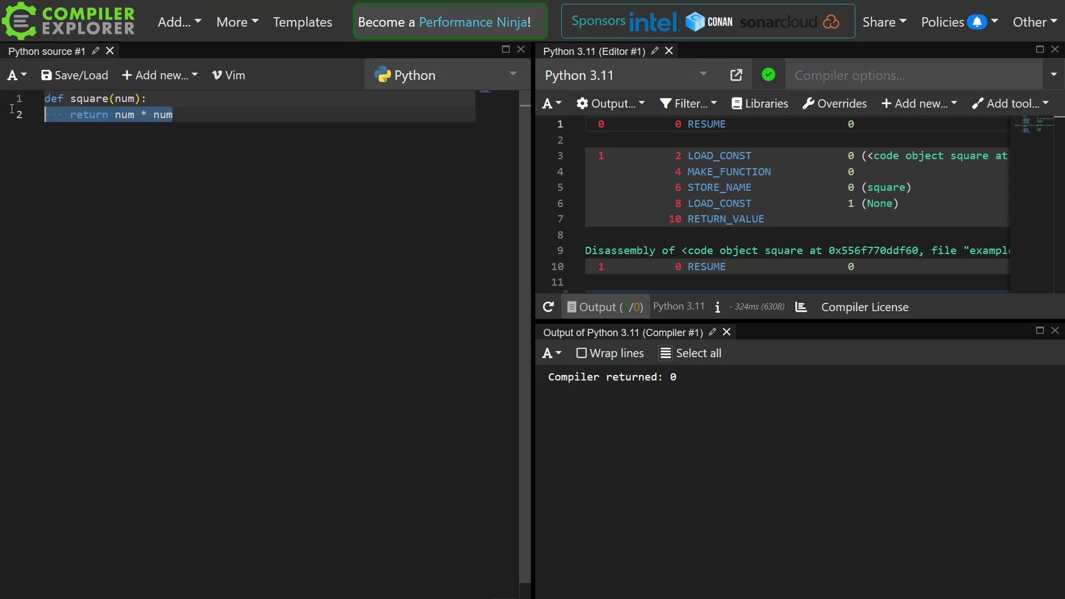
key(Delete)
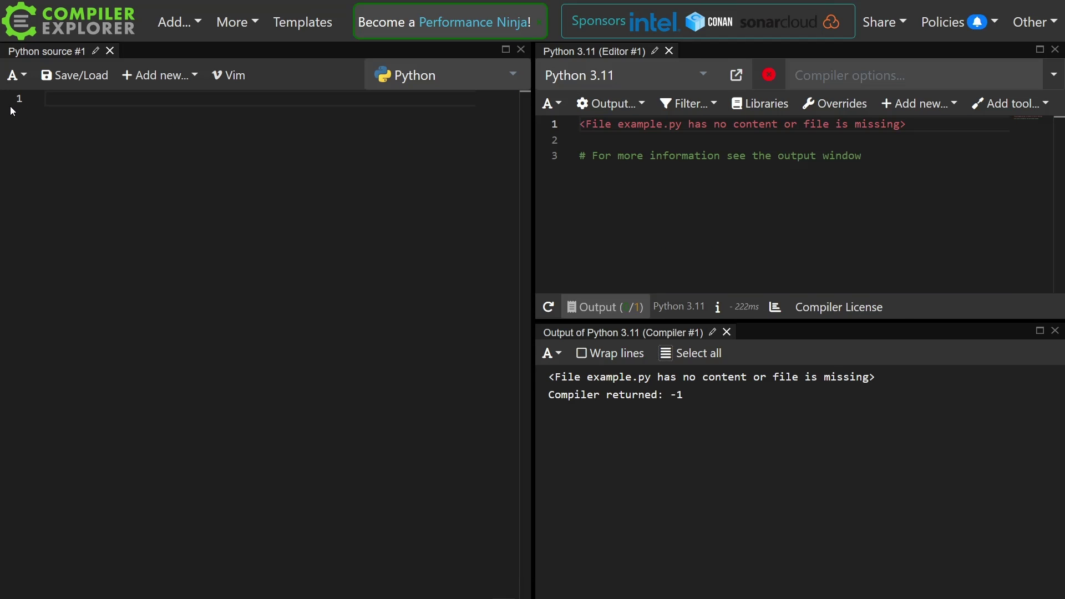
text(print("Hello)
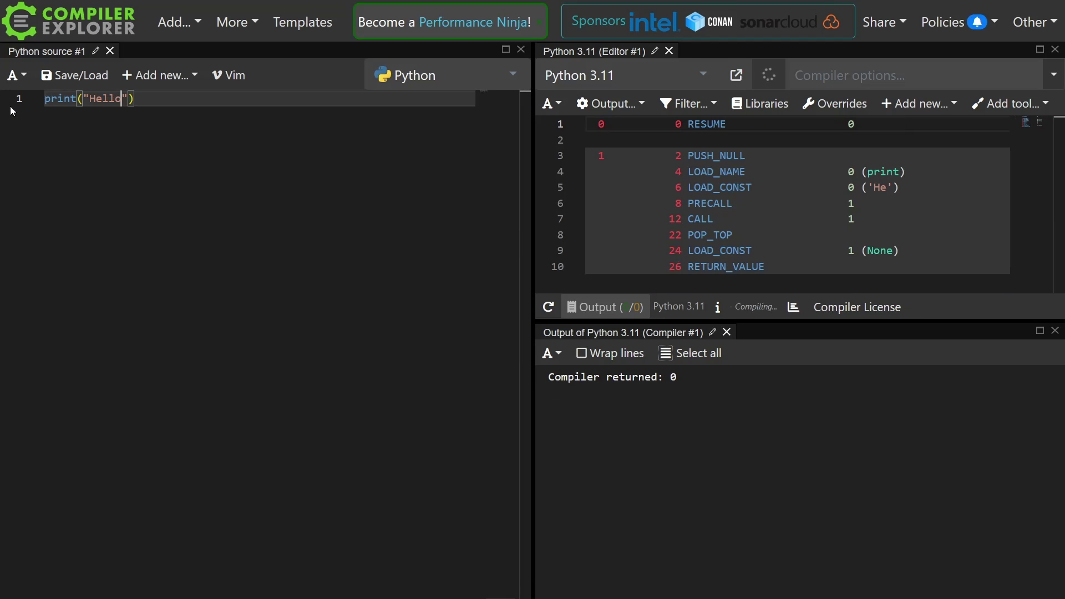
text( World)
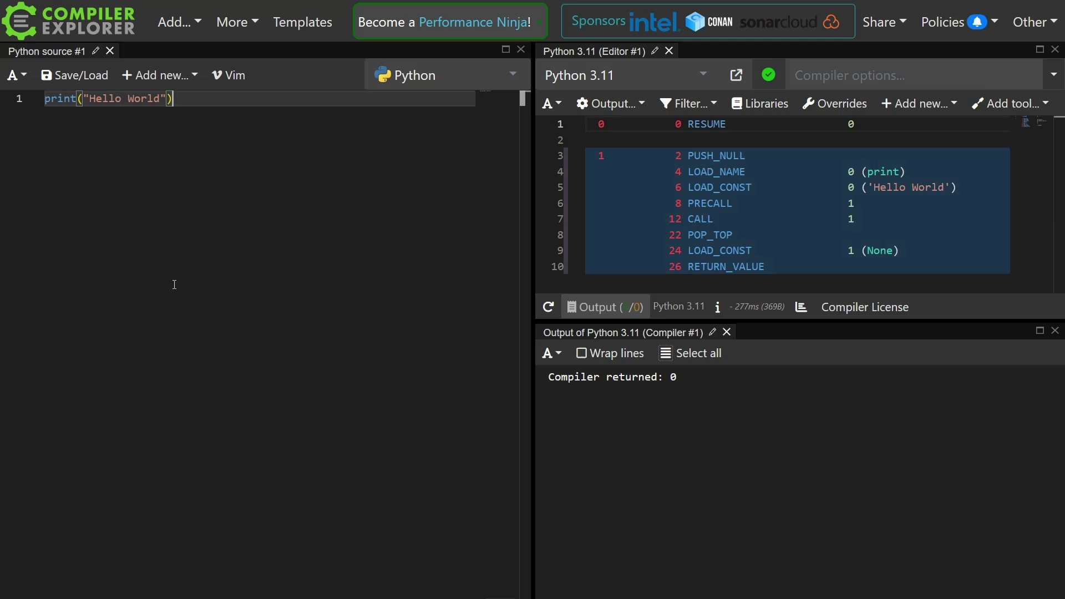
drag(676, 376, 552, 375)
click(590, 272)
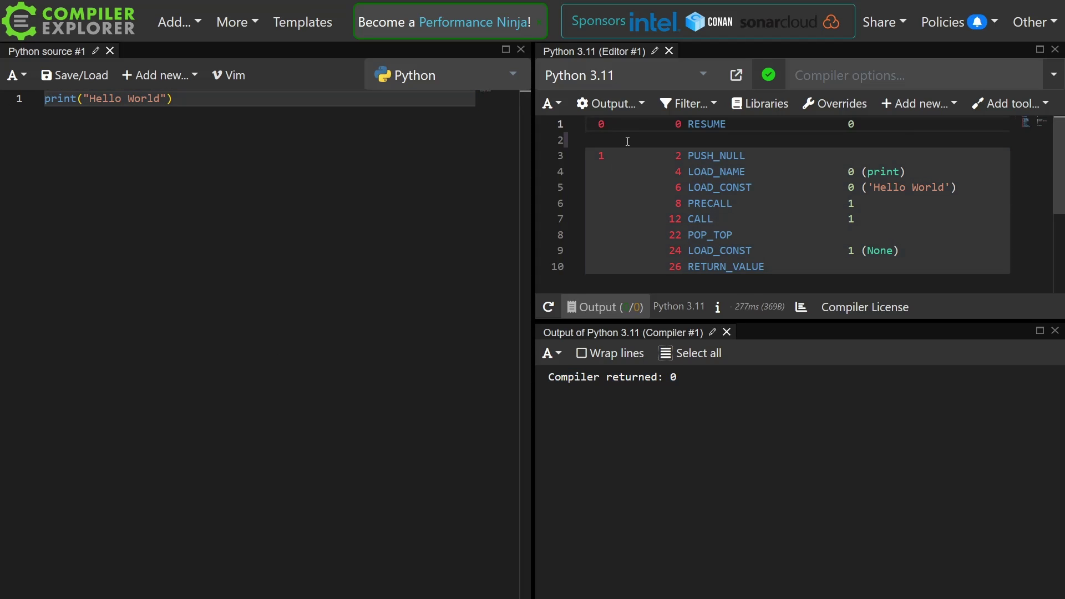
Enable 'Execute the code' so Hello World prints, then start a second source line.
click(641, 111)
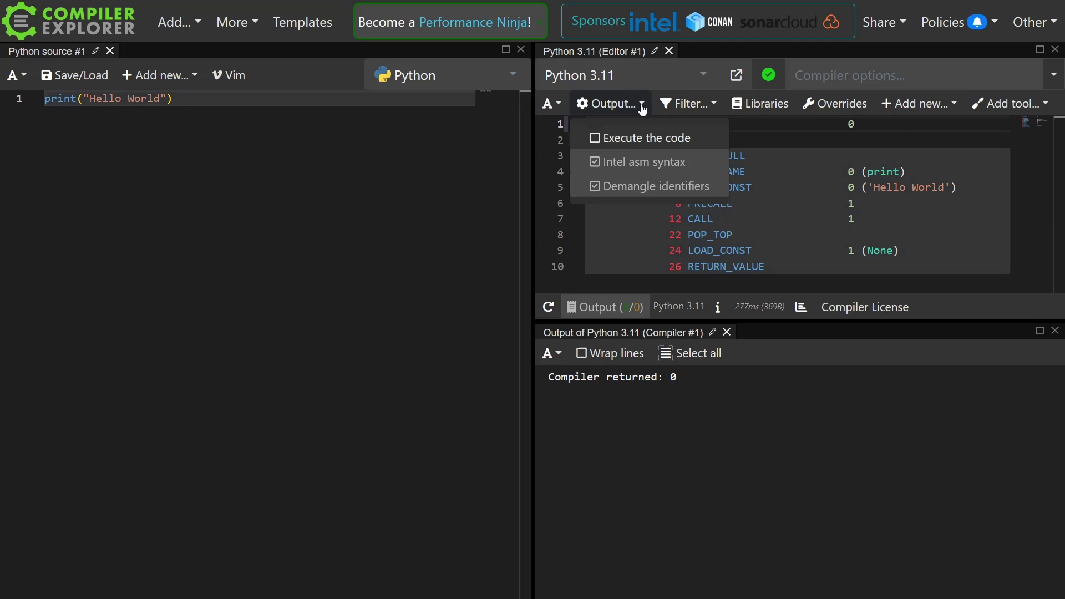
click(620, 137)
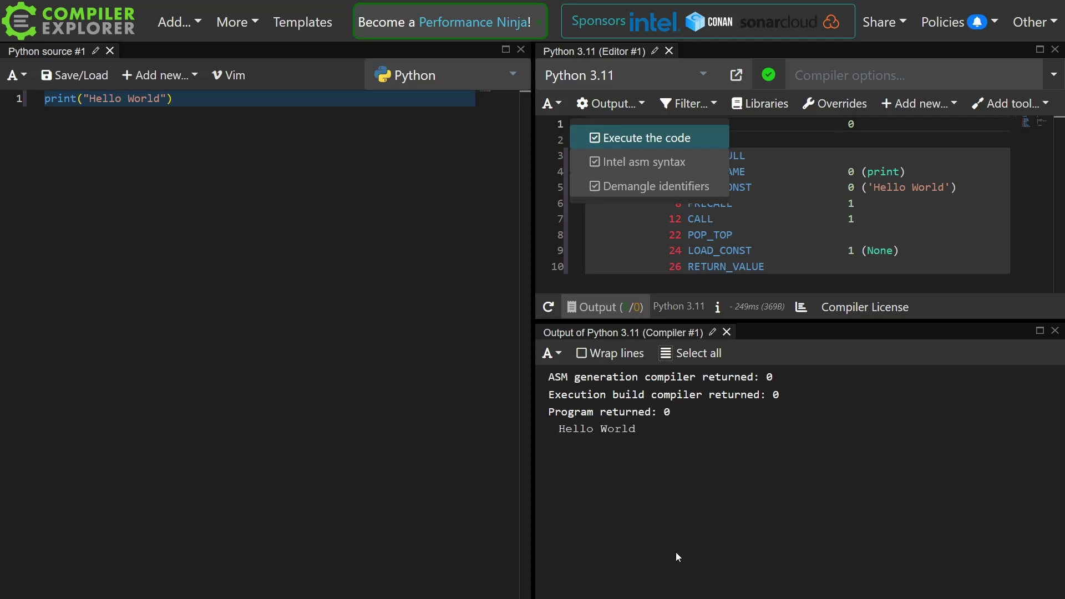
drag(647, 430, 558, 427)
click(607, 458)
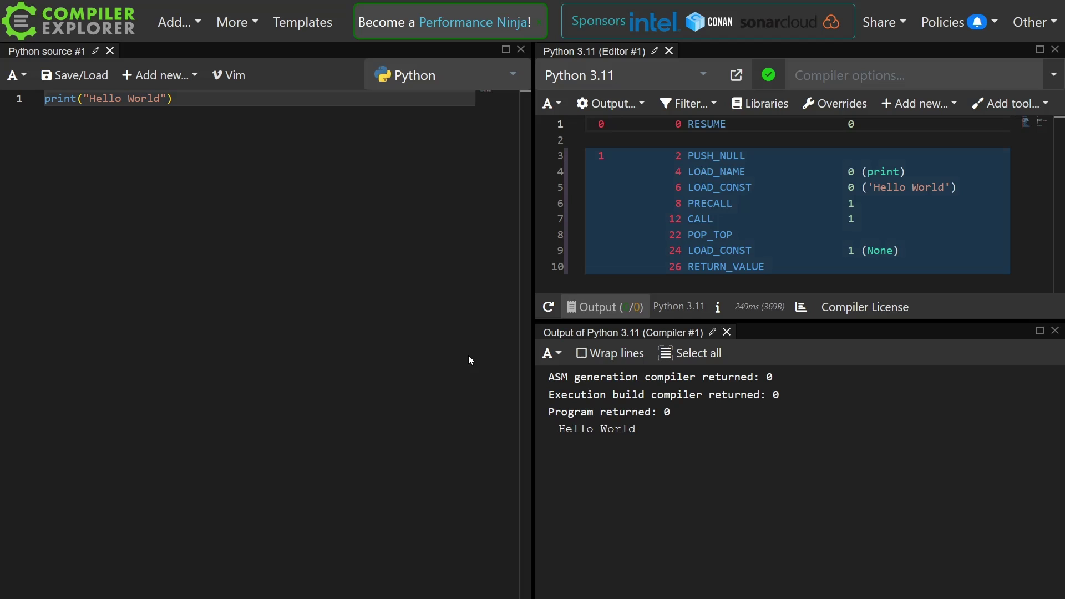
click(317, 104)
key(Return)
text(p)
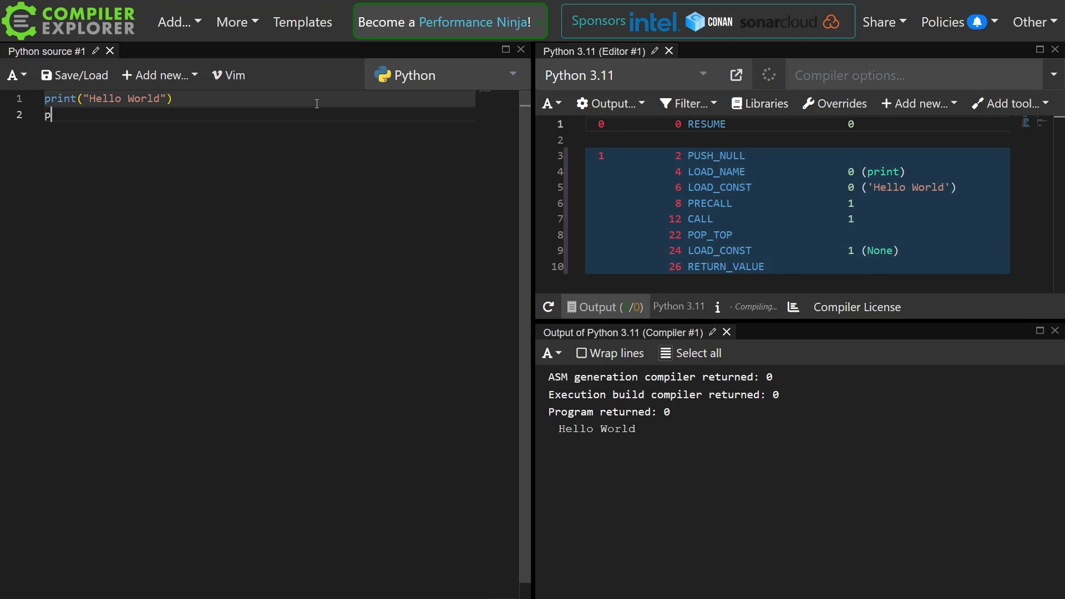
text(rint("Jas)
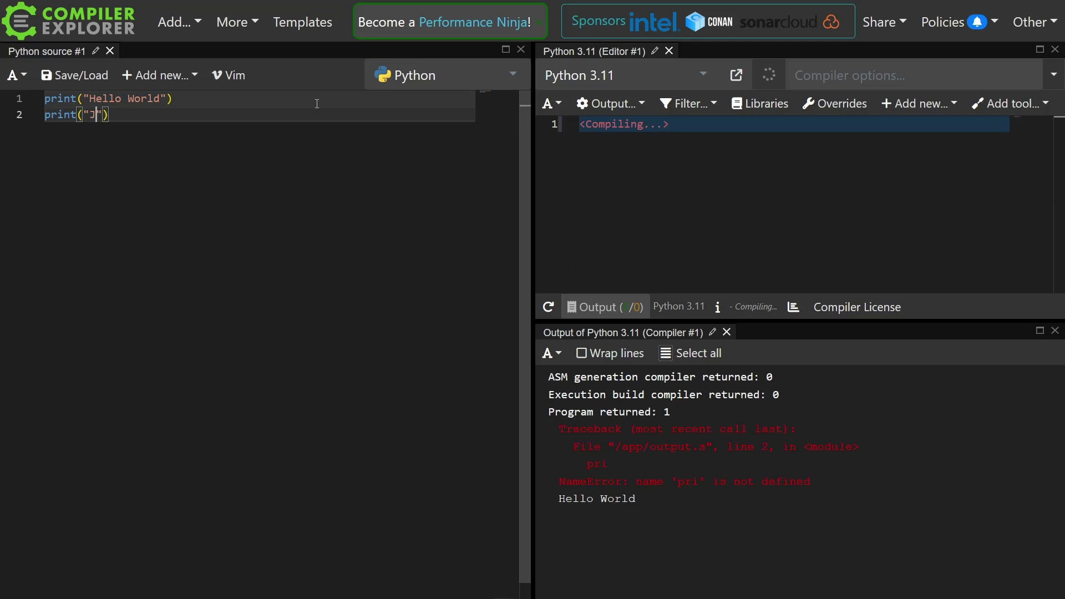
text(on Was here)
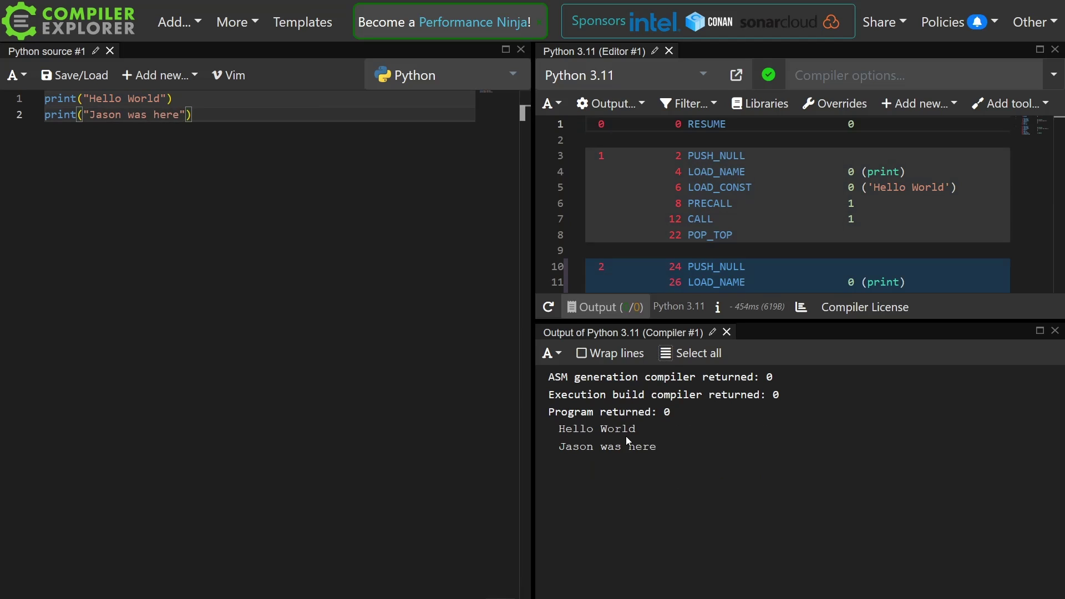
Set the output pane font size to 18.
click(552, 354)
scroll(569, 504, down, 3)
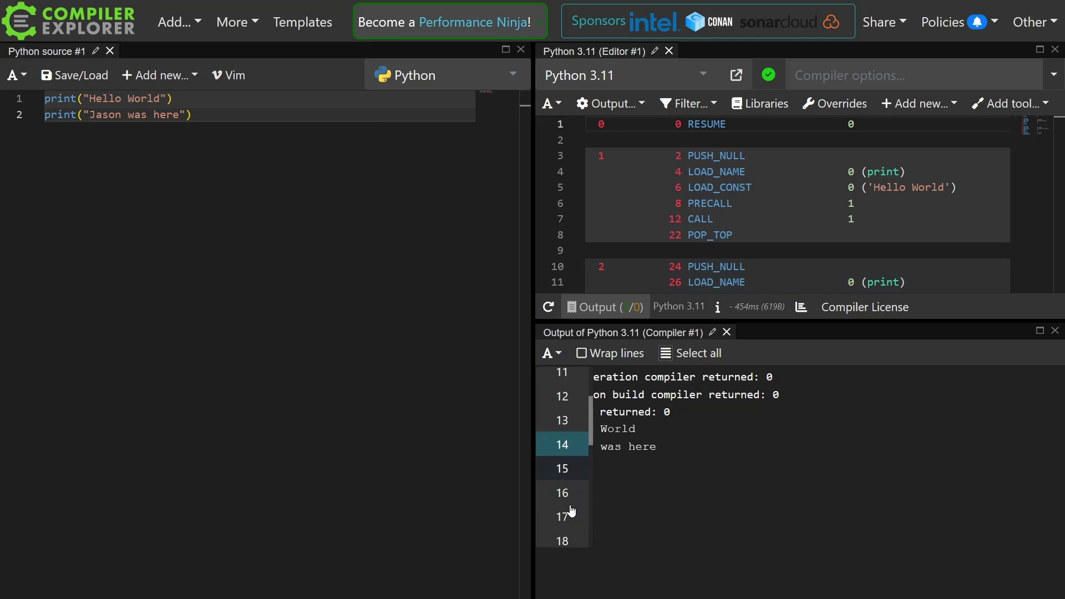
click(562, 539)
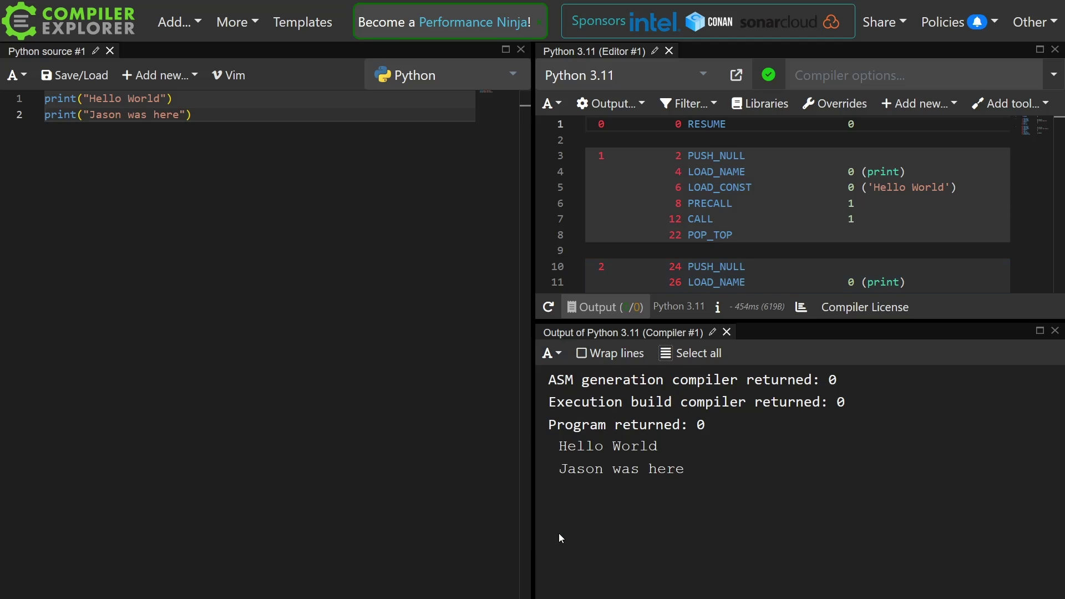
click(551, 354)
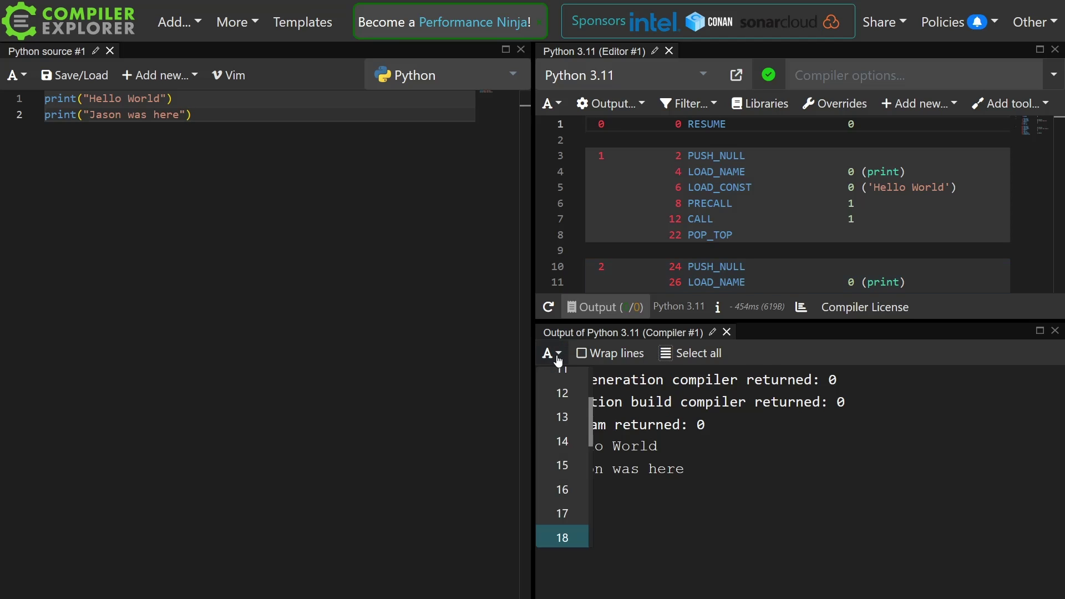
Enlarge the source font to about 18, keeping compiler Python 3.11 and language Python.
click(16, 75)
click(18, 349)
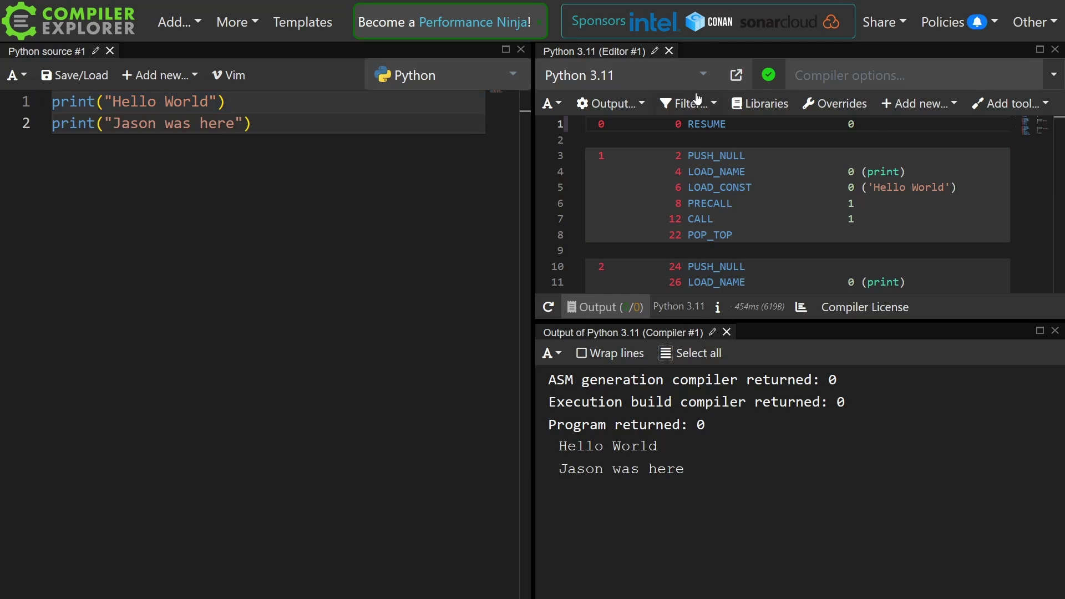
click(706, 74)
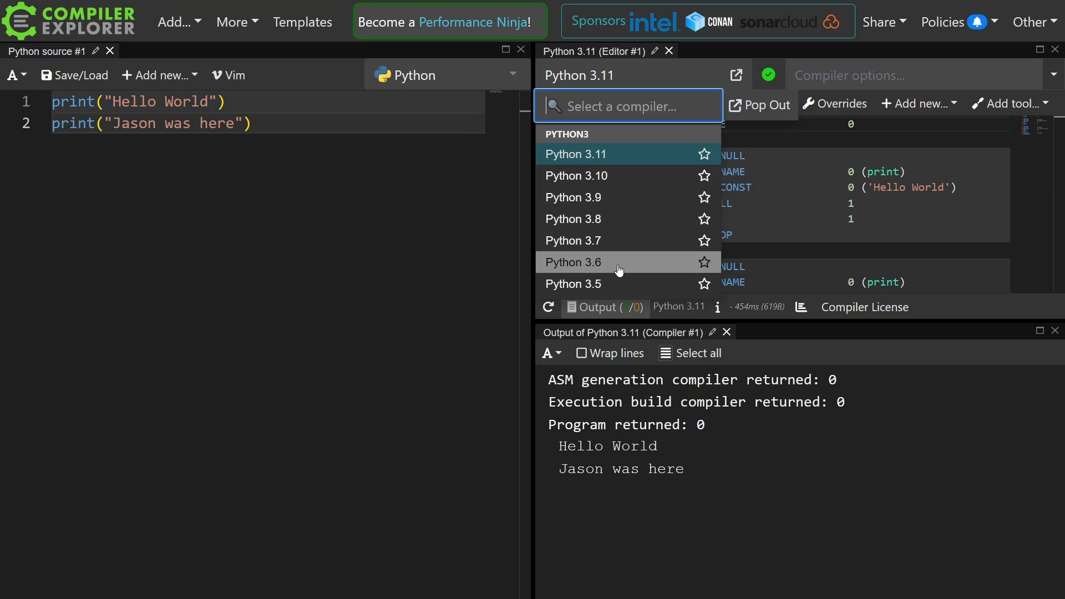
click(499, 94)
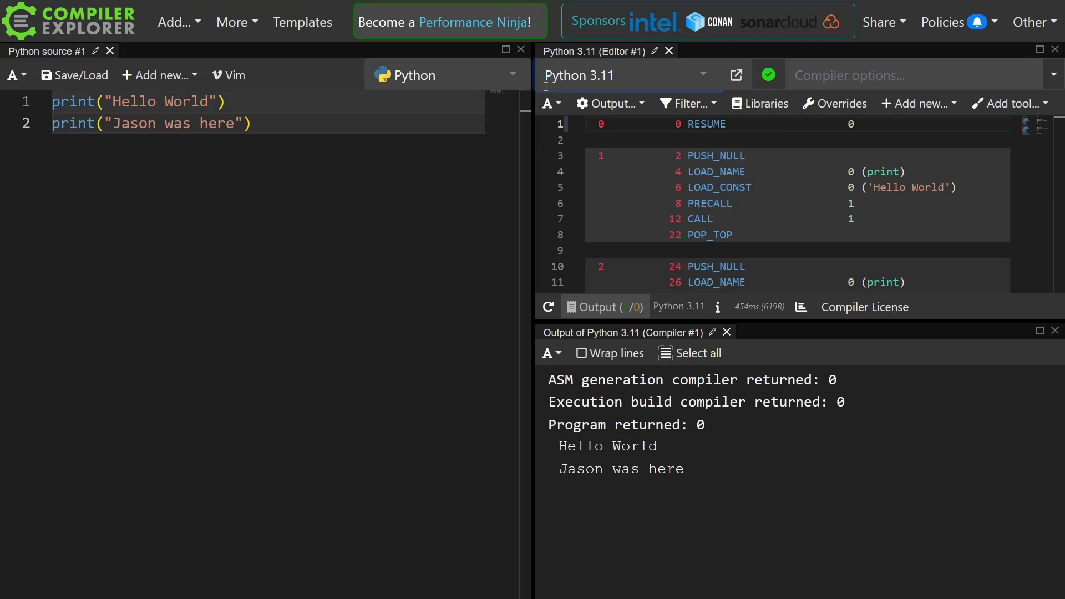
click(509, 80)
scroll(457, 223, down, 2)
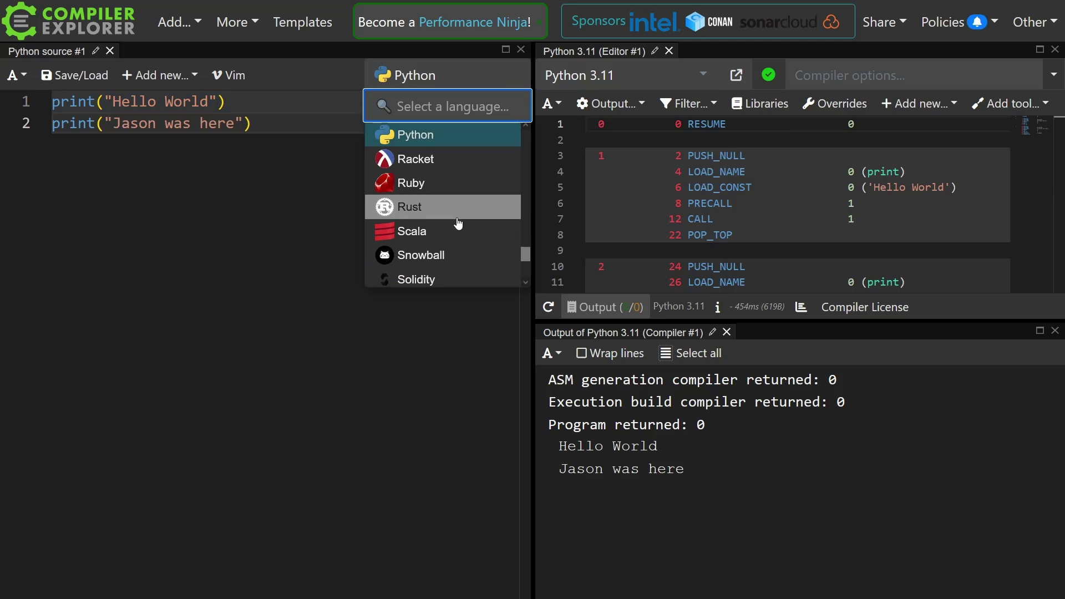
scroll(457, 223, down, 3)
scroll(457, 223, down, 2)
scroll(457, 223, up, 1)
scroll(457, 223, up, 5)
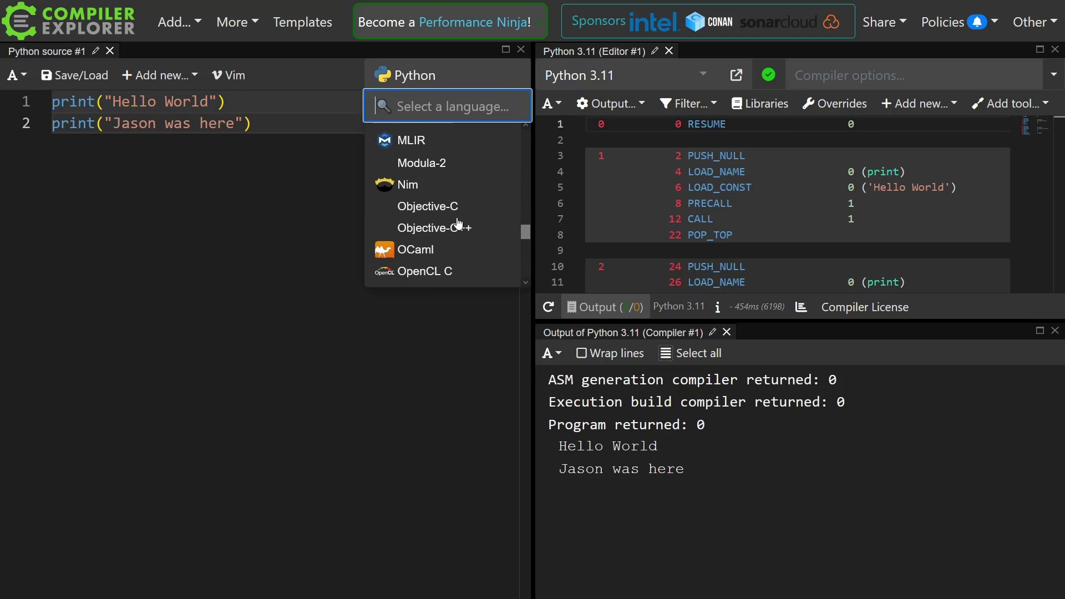
scroll(457, 224, up, 5)
scroll(457, 223, up, 3)
scroll(457, 223, up, 1)
scroll(457, 223, up, 2)
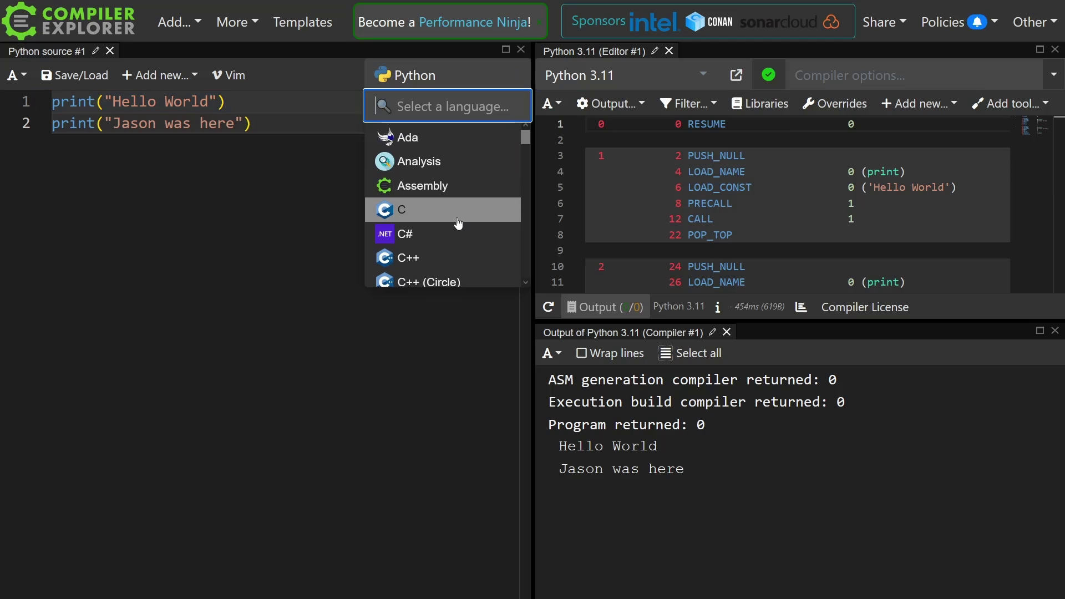
scroll(457, 223, down, 2)
scroll(457, 223, down, 2)
click(297, 124)
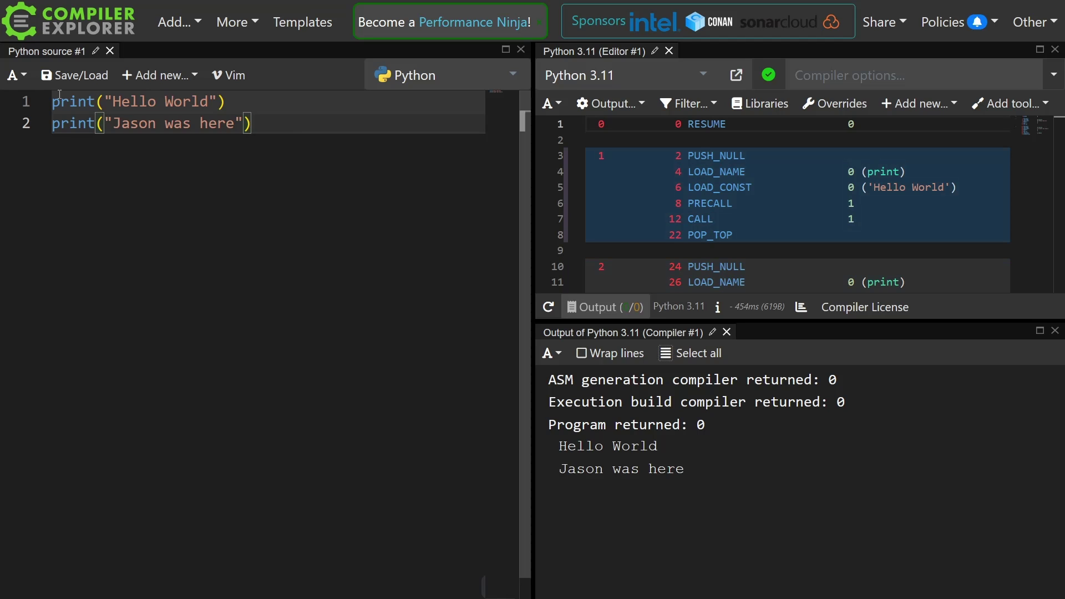
Set the Python source code font size to 22.
click(17, 75)
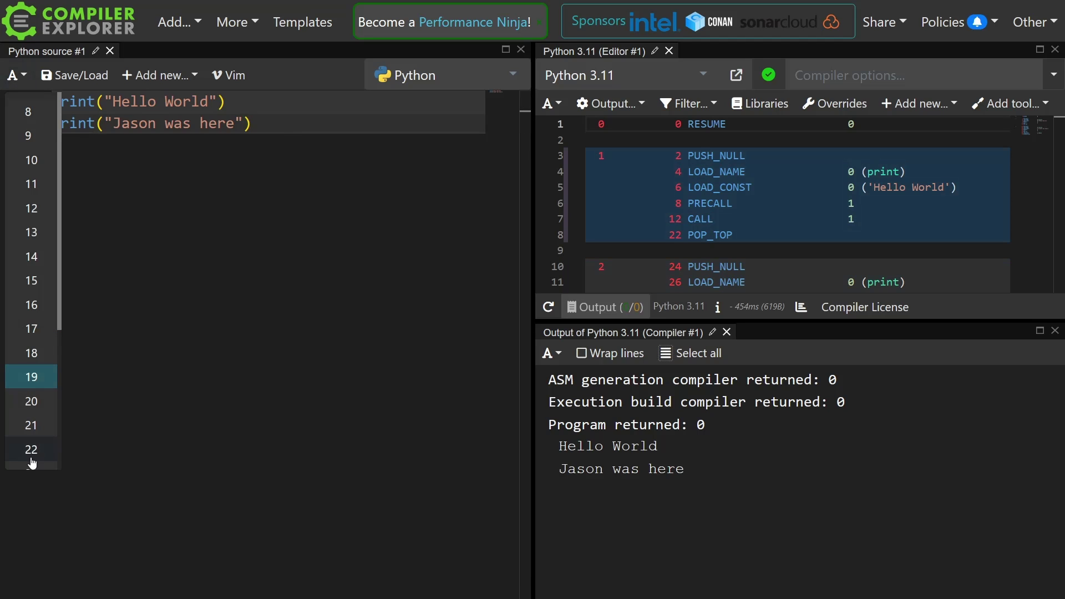
click(31, 454)
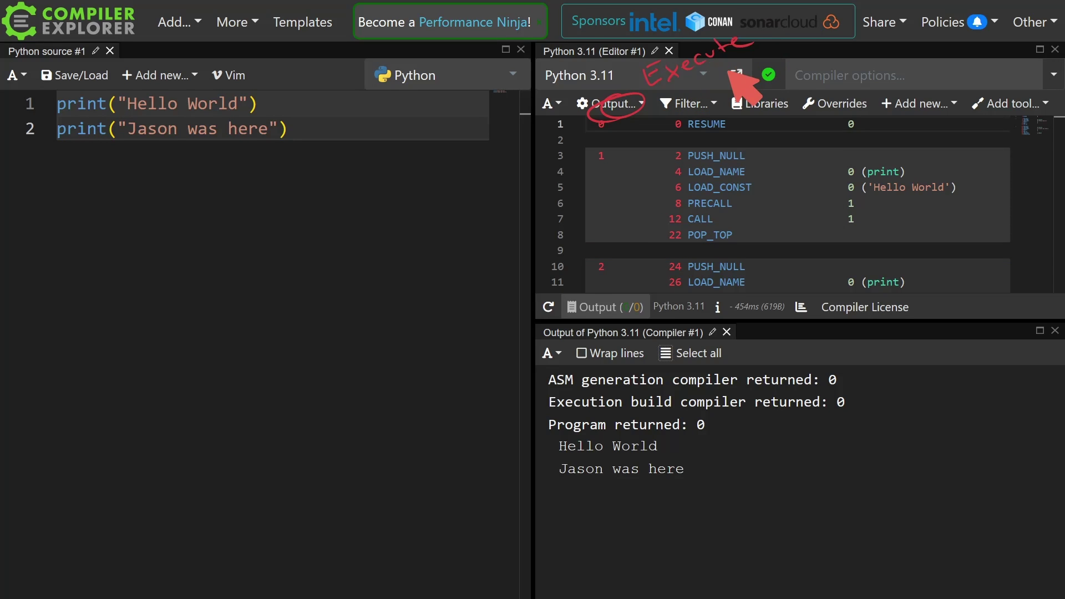
Write 'Type here' by the code and 'Look here' with an arrow to the output, then circle Python.
mouse_move(122, 178)
mouse_down()
mouse_move(157, 163)
mouse_move(150, 191)
mouse_up()
drag(161, 182, 165, 192)
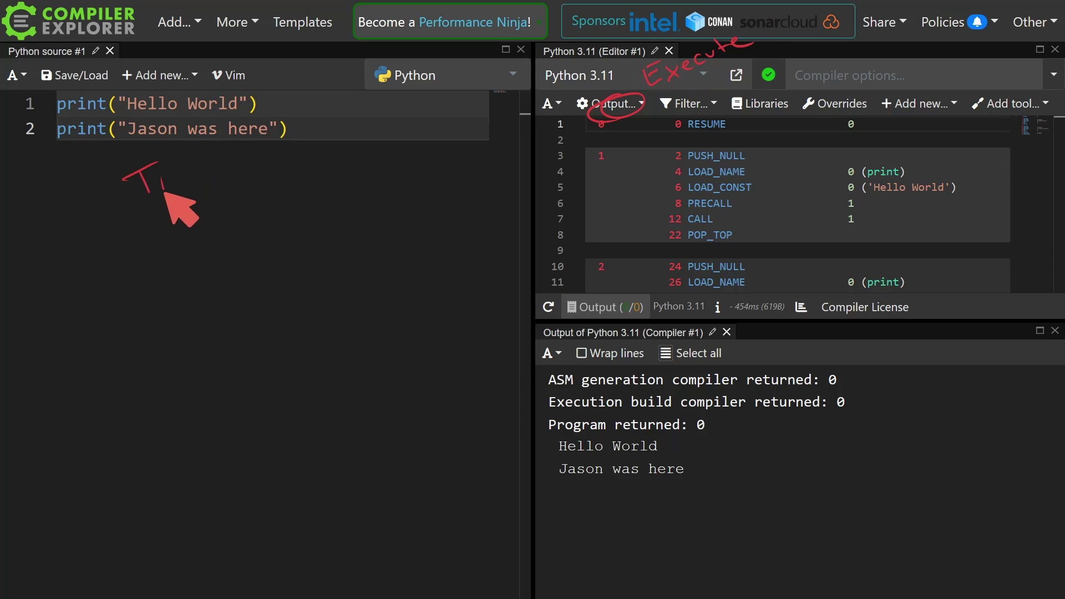
mouse_move(80, 183)
mouse_down()
mouse_move(126, 213)
mouse_move(209, 213)
mouse_move(262, 196)
mouse_up()
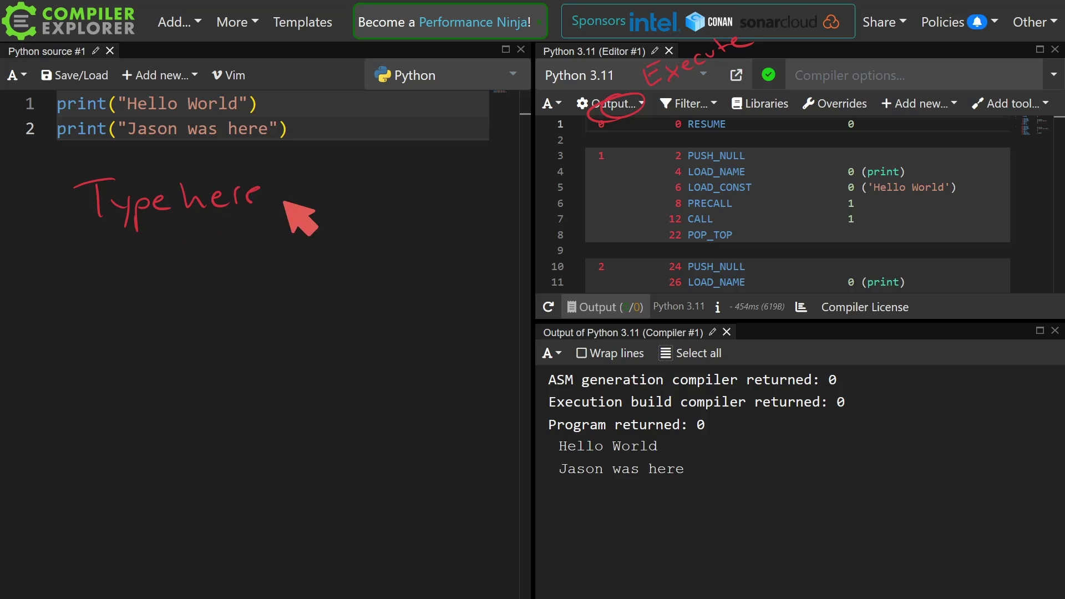
mouse_move(625, 493)
mouse_down()
mouse_move(674, 518)
mouse_move(847, 512)
mouse_up()
mouse_move(309, 116)
mouse_down()
mouse_move(447, 309)
mouse_move(556, 492)
mouse_up()
drag(574, 481, 587, 499)
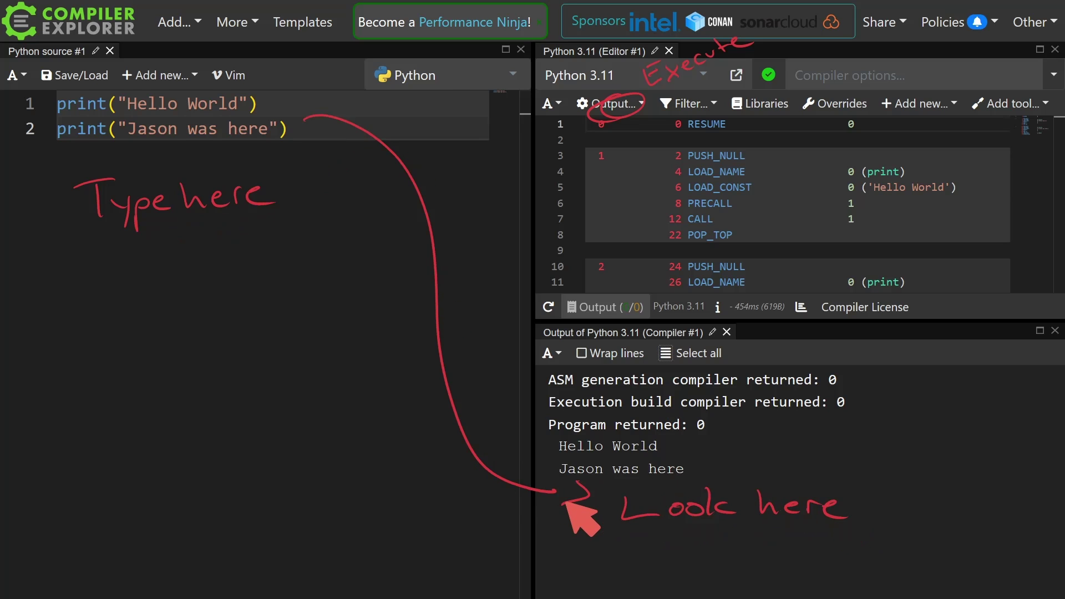
drag(433, 64, 381, 73)
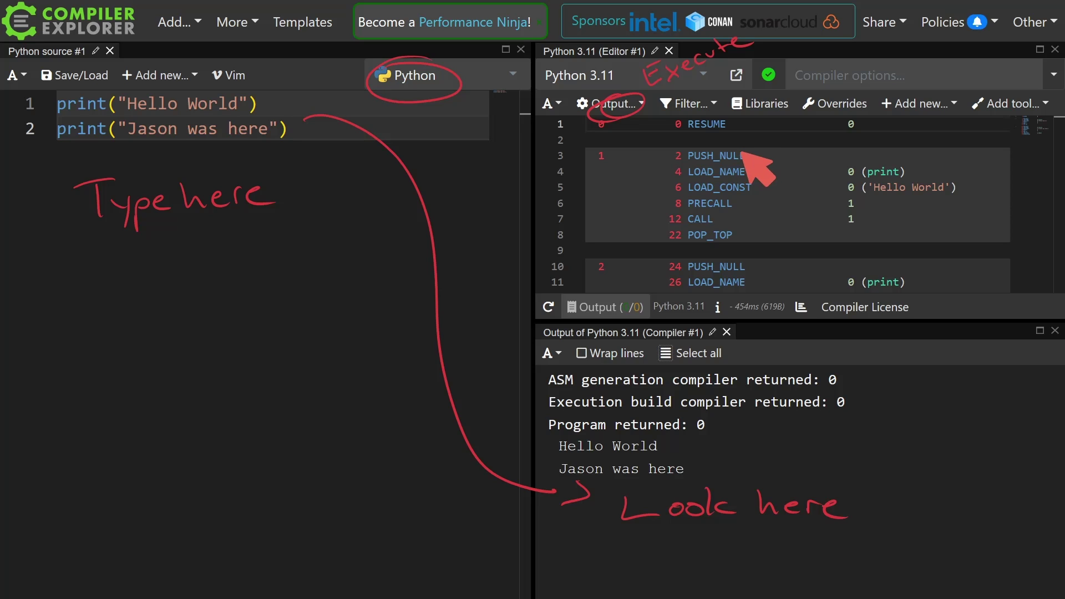
Circle the PRECALL, CALL and POP_TOP bytecode and the output, then paste the snapshot onto the whiteboard.
drag(689, 187, 707, 193)
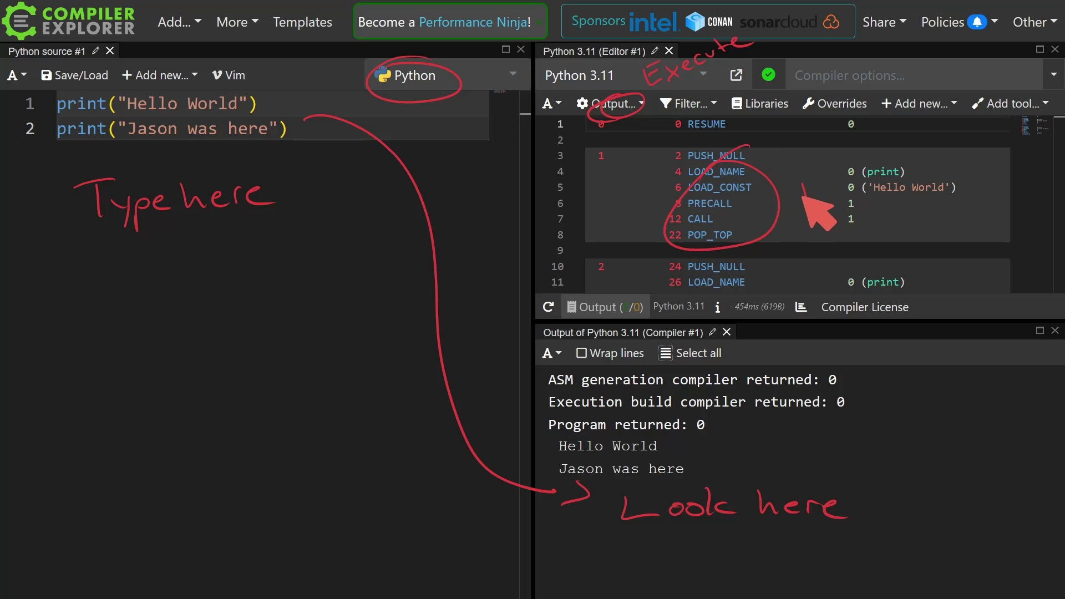
mouse_move(800, 183)
mouse_down()
mouse_move(803, 211)
mouse_move(856, 202)
mouse_move(911, 171)
mouse_move(904, 143)
mouse_move(963, 174)
mouse_move(968, 161)
mouse_up()
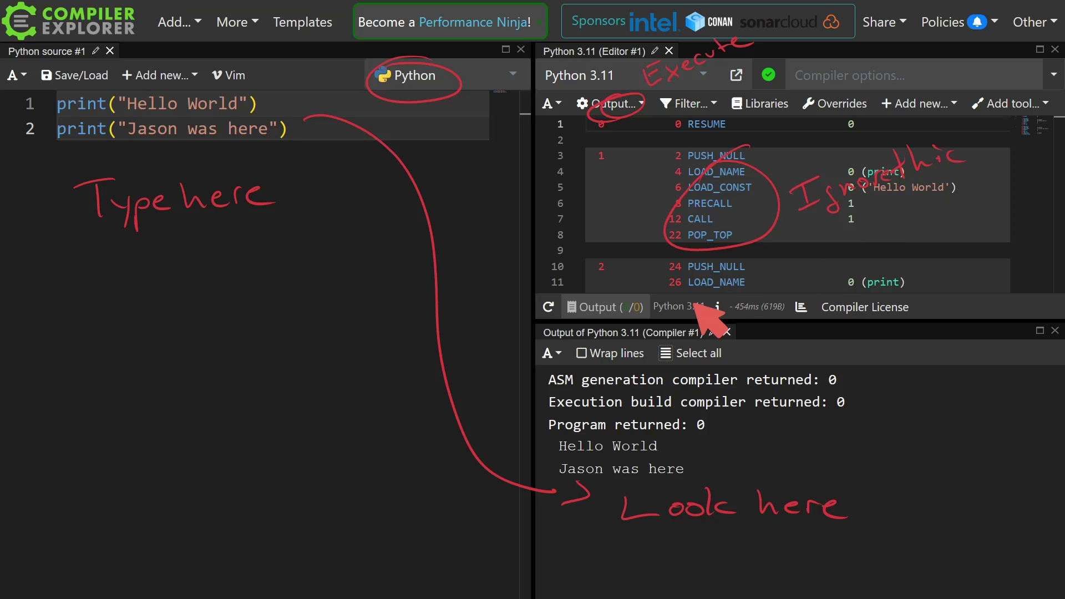
drag(641, 310, 555, 315)
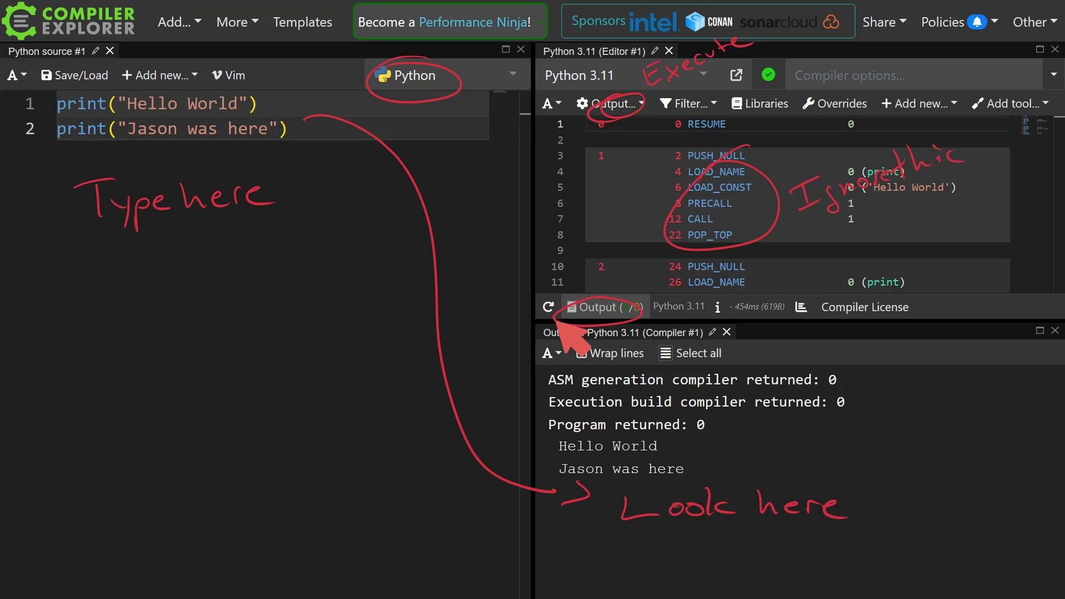
drag(603, 319, 654, 419)
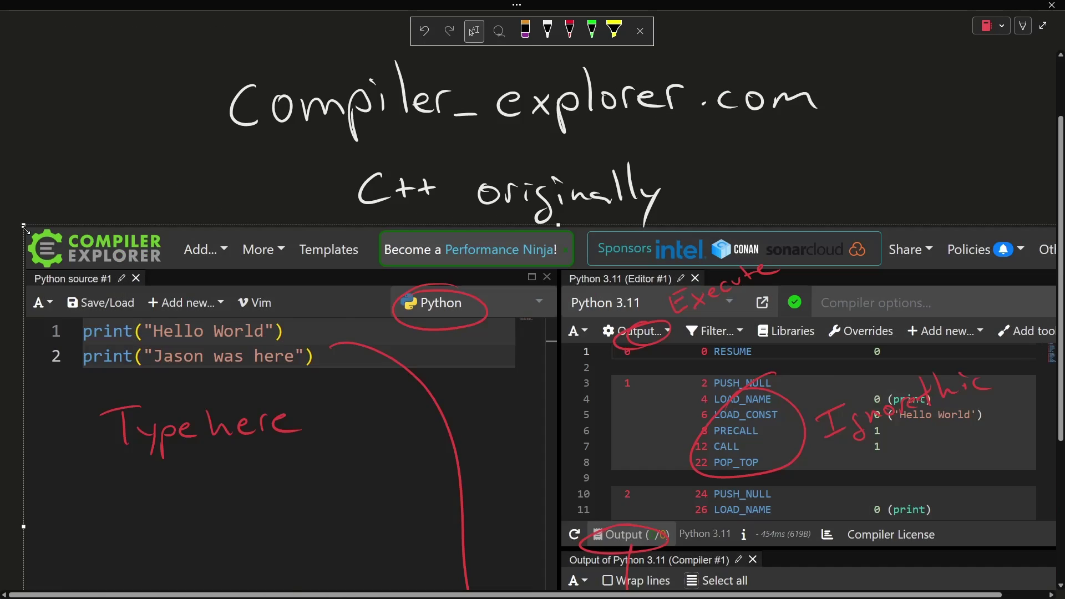
mouse_move(719, 225)
mouse_down()
mouse_move(623, 560)
mouse_move(321, 285)
mouse_up()
scroll(1033, 592, down, 5)
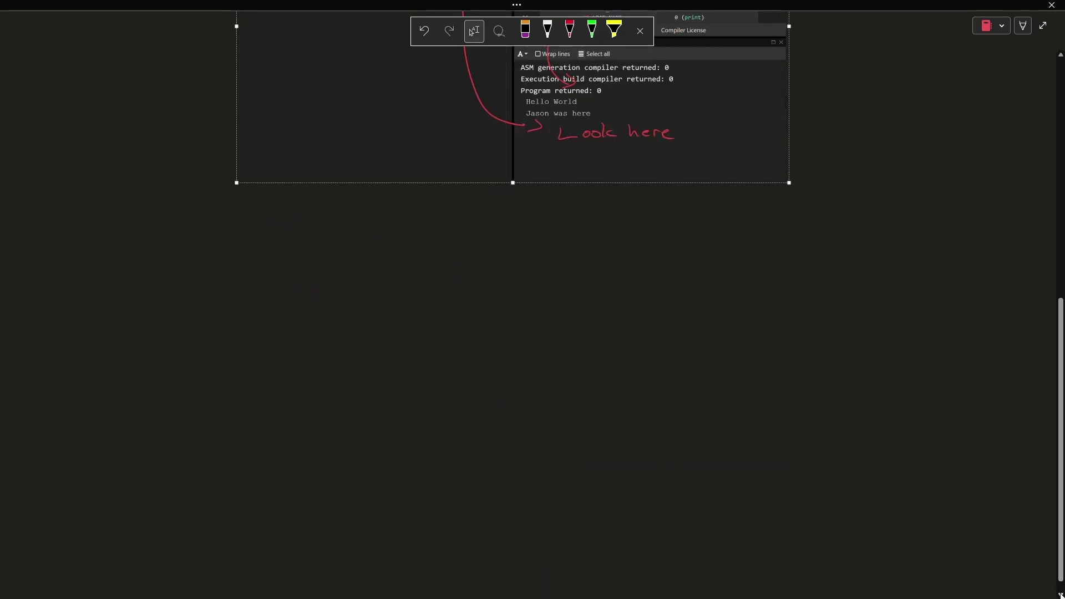
With the white pen, write 'Look up "Hello World" in "go"' below the deselected snapshot.
click(360, 311)
click(545, 31)
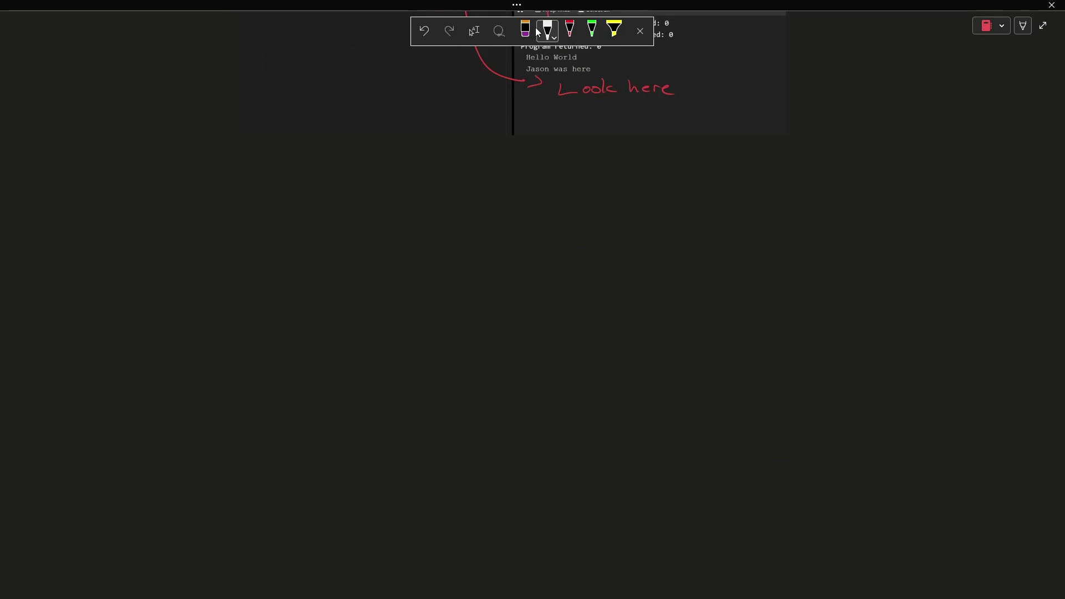
mouse_move(229, 173)
mouse_down()
mouse_move(250, 212)
mouse_move(284, 199)
mouse_up()
mouse_move(301, 173)
mouse_down()
mouse_move(298, 209)
mouse_move(313, 210)
mouse_up()
drag(343, 199, 367, 226)
drag(415, 178, 457, 211)
mouse_move(443, 210)
mouse_down()
mouse_move(515, 217)
mouse_move(565, 195)
mouse_up()
mouse_move(568, 210)
mouse_down()
mouse_move(593, 203)
mouse_move(641, 222)
mouse_up()
drag(652, 185, 666, 192)
mouse_move(704, 209)
mouse_down()
mouse_move(706, 223)
mouse_move(780, 196)
mouse_move(779, 235)
mouse_up()
drag(816, 207, 814, 207)
drag(831, 189, 841, 201)
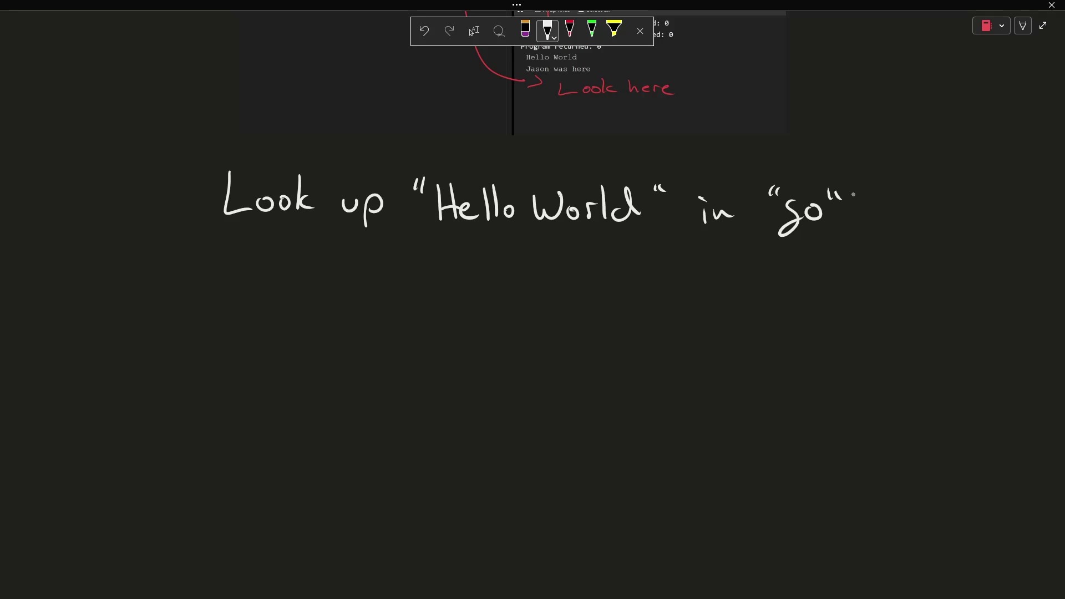
key(Escape)
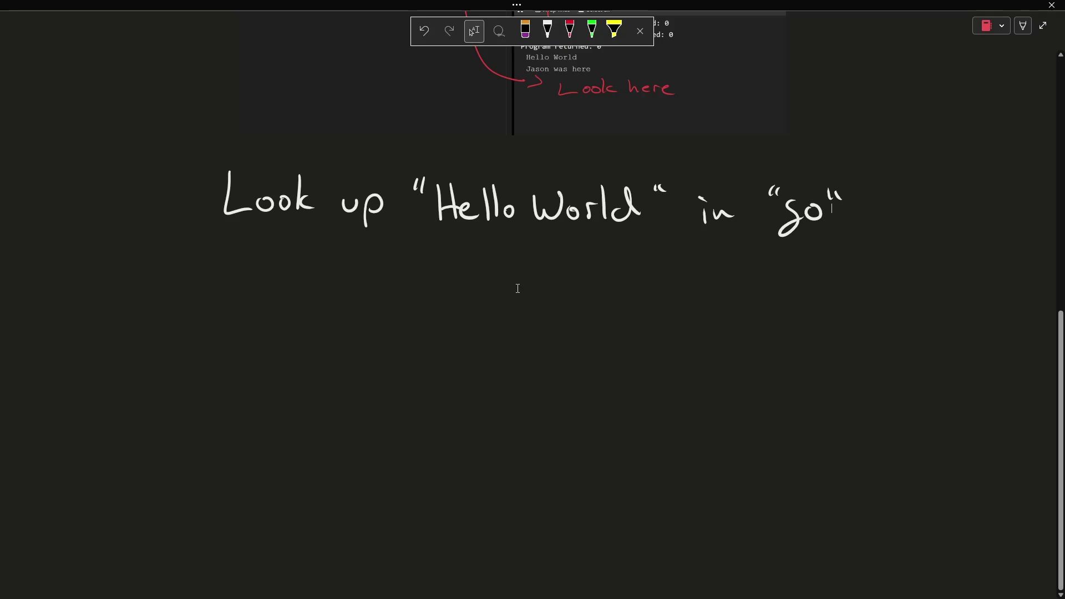
text(https://compiler-explorer.com/z/YrTd9Yv9z)
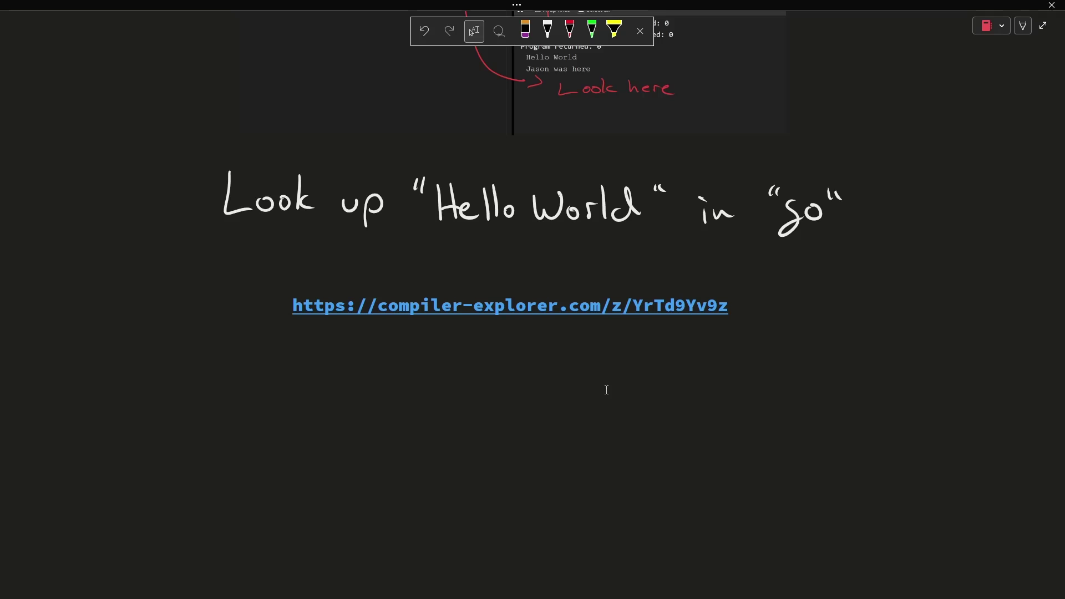
mouse_move(242, 377)
mouse_down()
mouse_move(256, 366)
mouse_move(308, 385)
mouse_move(390, 342)
mouse_move(398, 351)
mouse_up()
drag(190, 370, 190, 377)
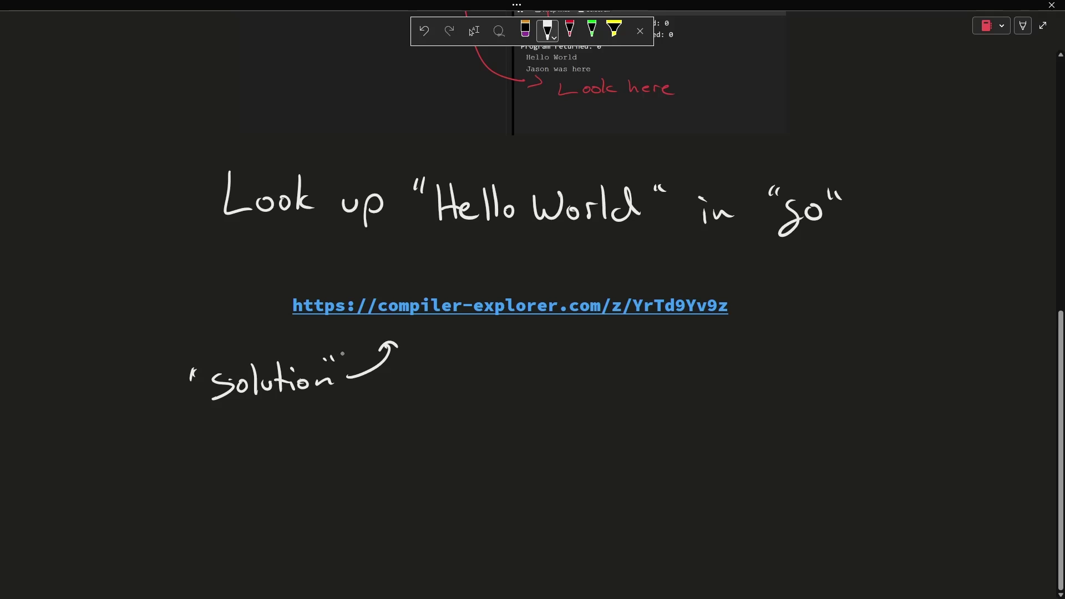